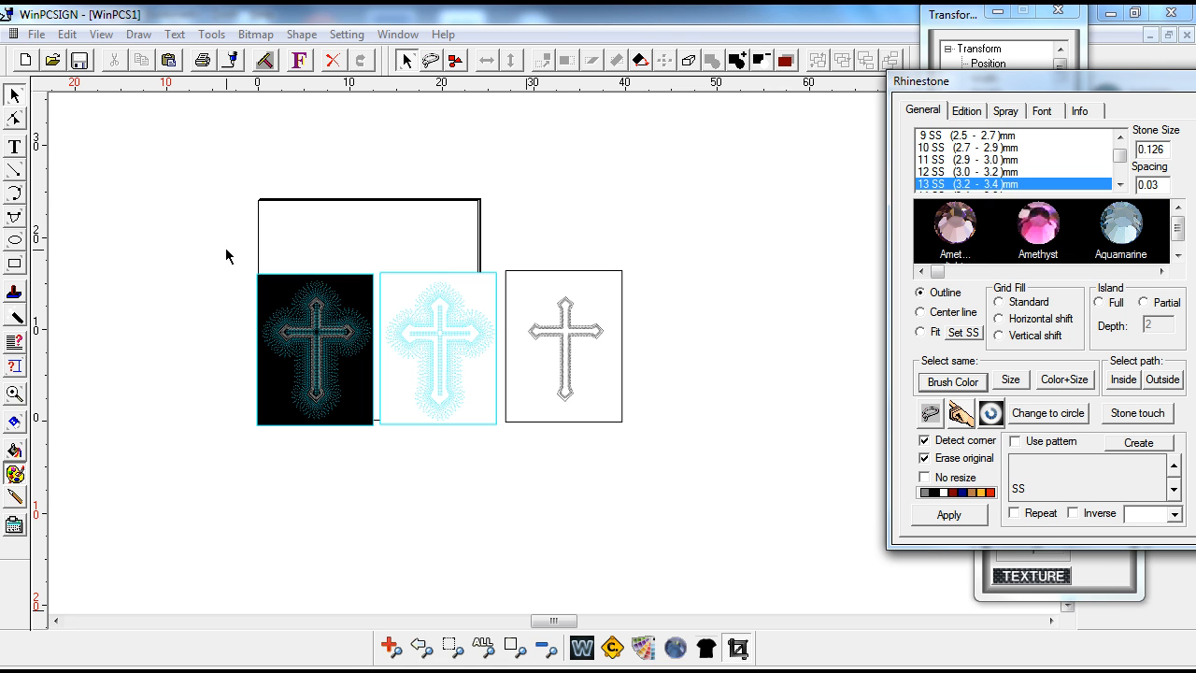
Magnify the three cross designs and move the Rhinestone and Transform palettes clear of the third design
{"action": "left_click", "coordinate": [14, 394]}
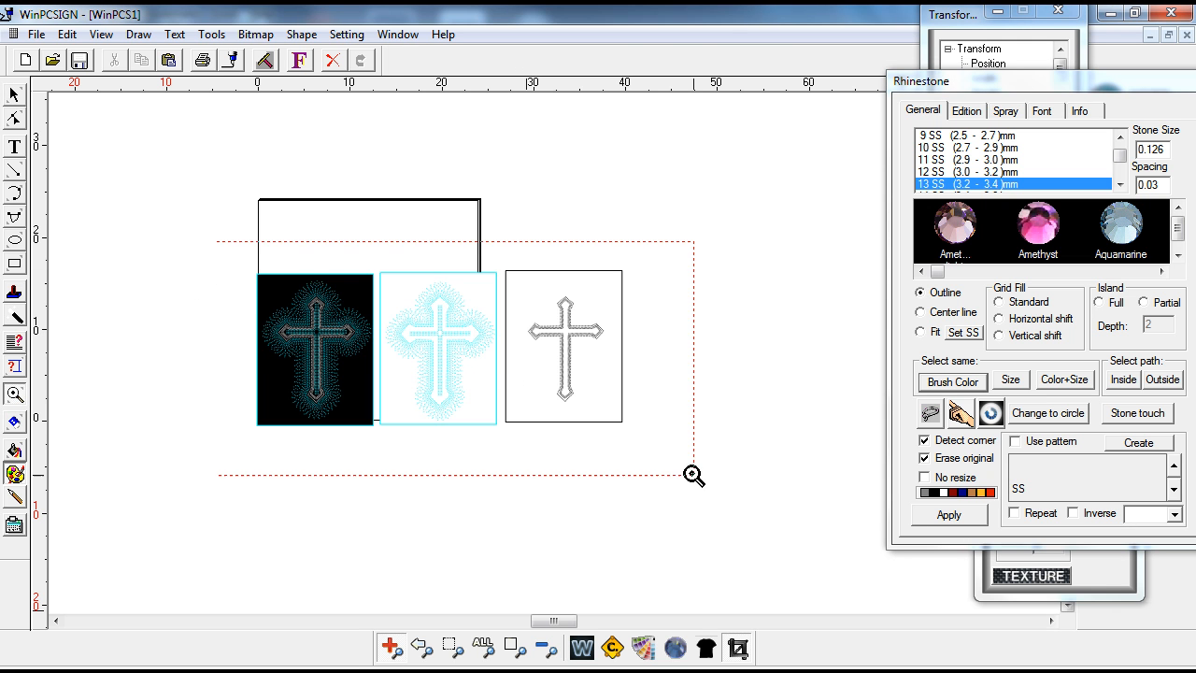
{"action": "left_click", "coordinate": [694, 481]}
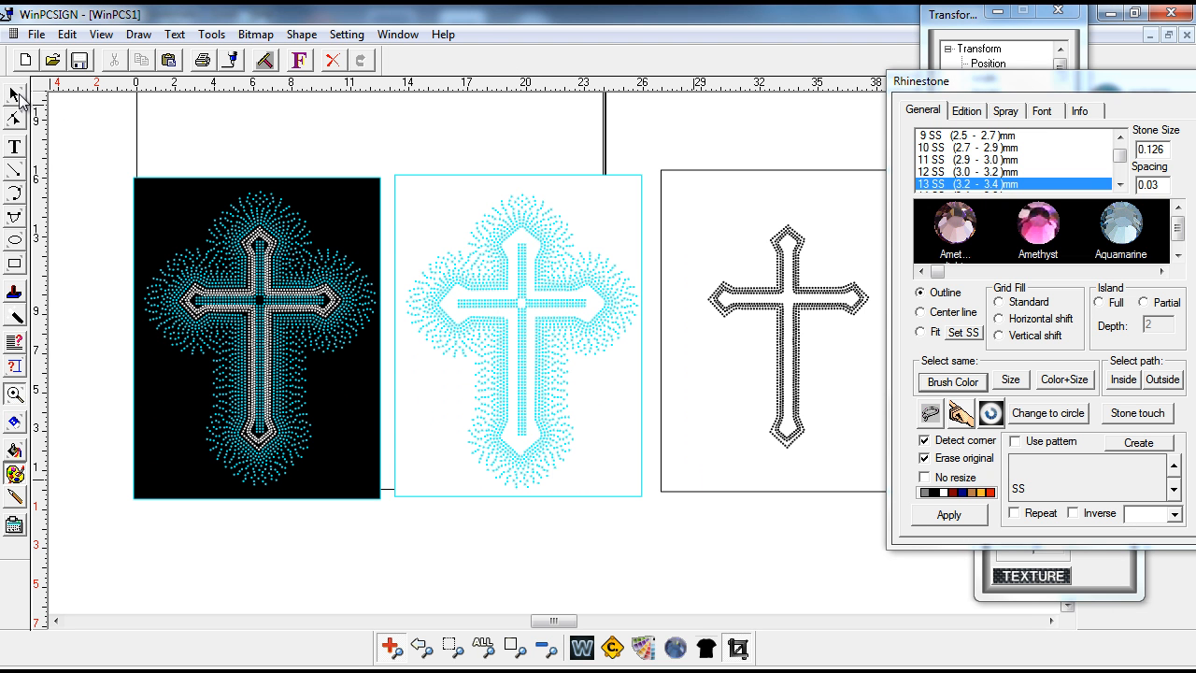
{"action": "left_click", "coordinate": [17, 96]}
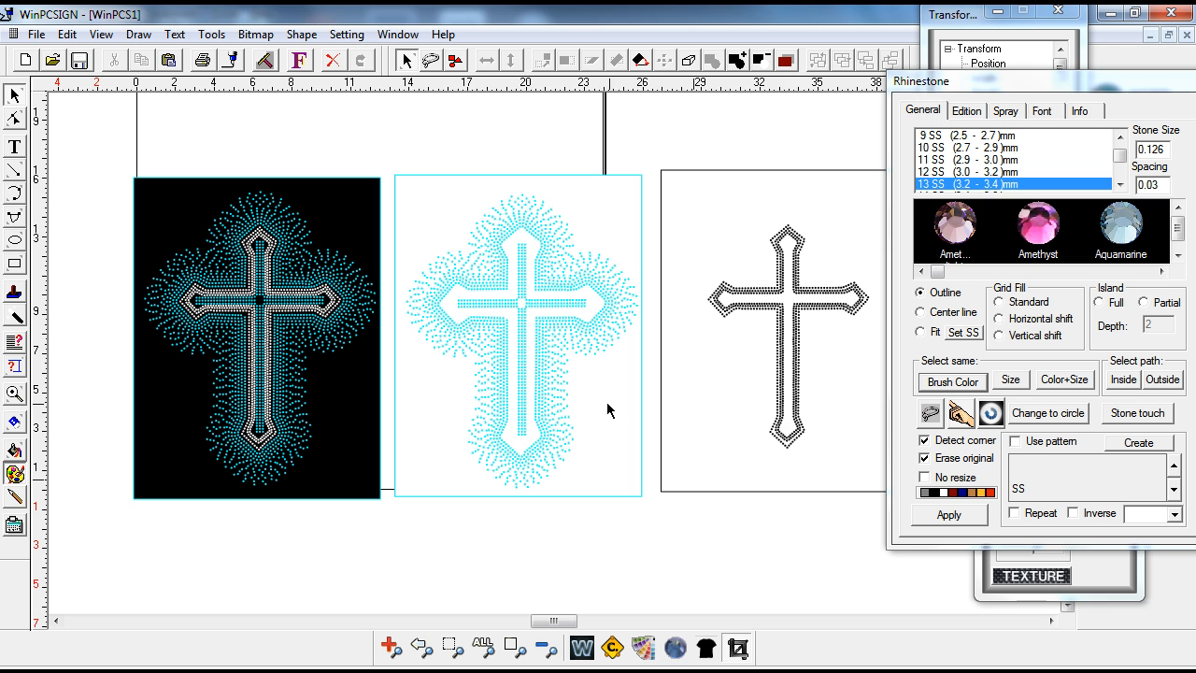
{"action": "left_click_drag", "start_coordinate": [1014, 74], "coordinate": [1195, 77]}
{"action": "left_click_drag", "start_coordinate": [981, 21], "coordinate": [1104, 62]}
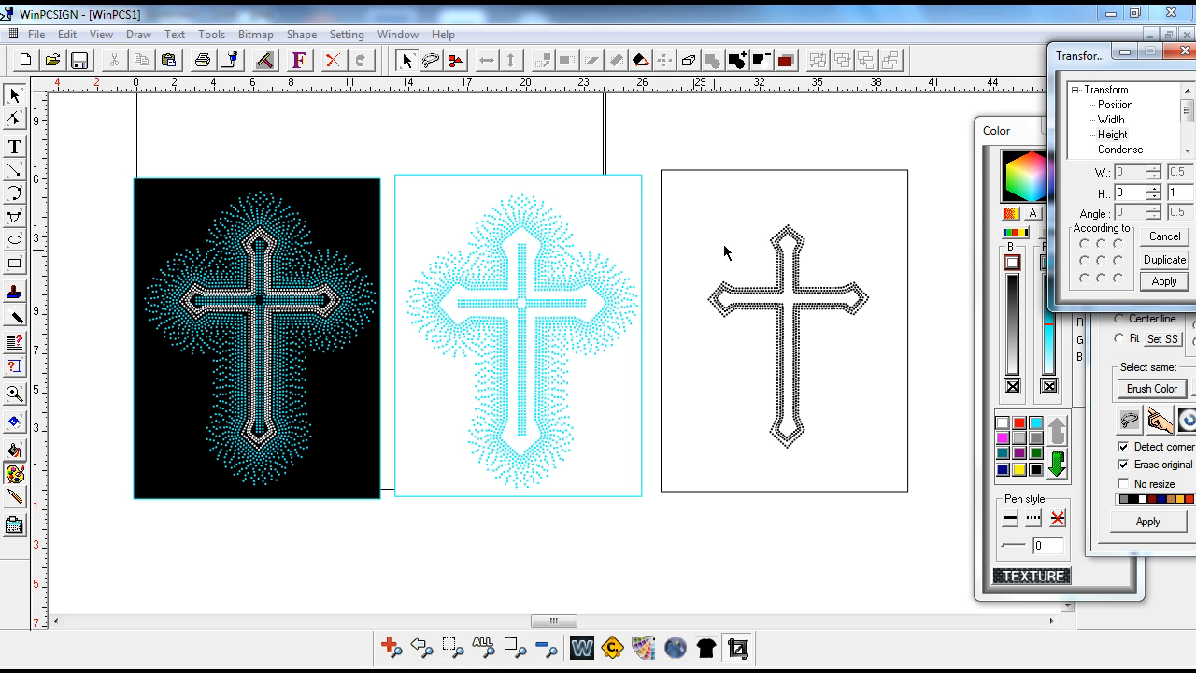
Try to group the black-background cross design
{"action": "left_click_drag", "start_coordinate": [112, 153], "coordinate": [112, 224]}
{"action": "left_click_drag", "start_coordinate": [382, 432], "coordinate": [393, 534]}
{"action": "left_click", "coordinate": [302, 34]}
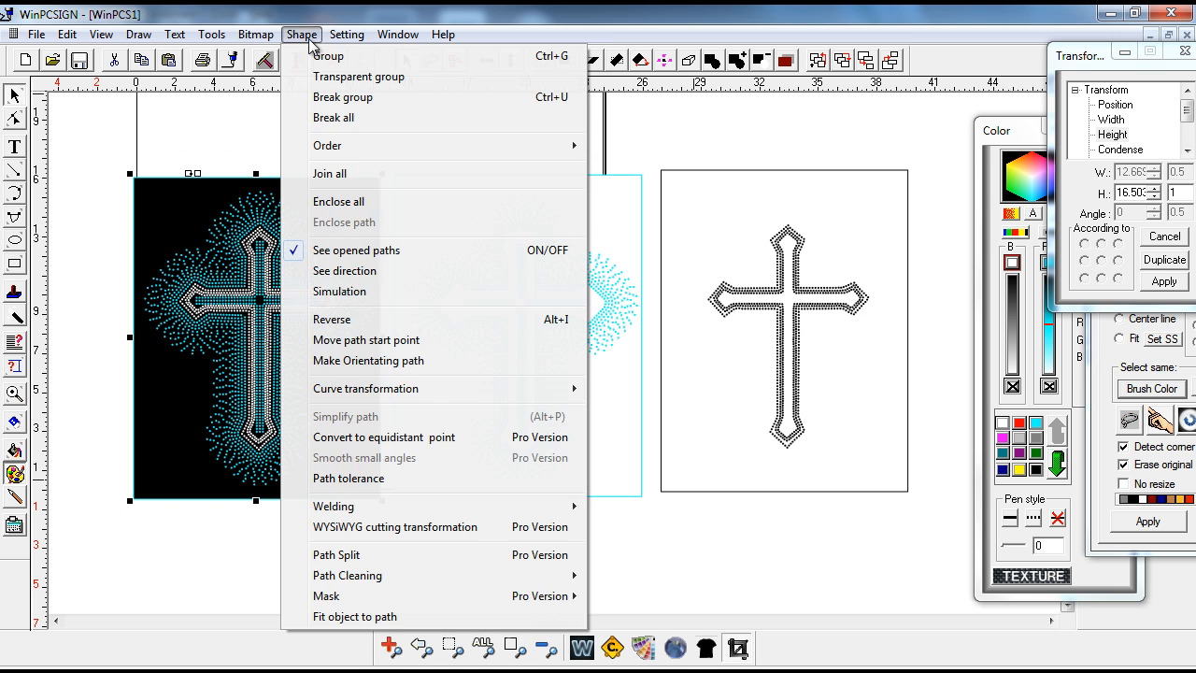
{"action": "left_click", "coordinate": [329, 56]}
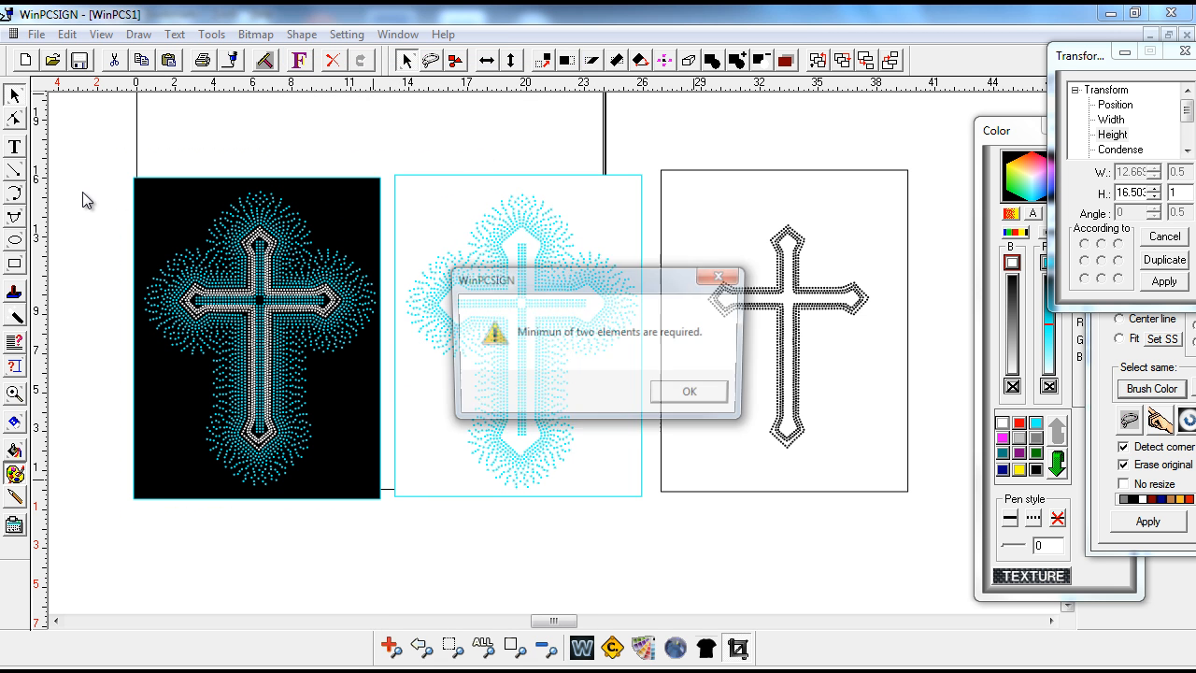
{"action": "left_click", "coordinate": [680, 392]}
Move the black-background cross design off the page's left side and place the cyan cross design in the page's lower-left corner
{"action": "left_click_drag", "start_coordinate": [324, 213], "coordinate": [178, 198]}
{"action": "left_click_drag", "start_coordinate": [72, 192], "coordinate": [5, 132]}
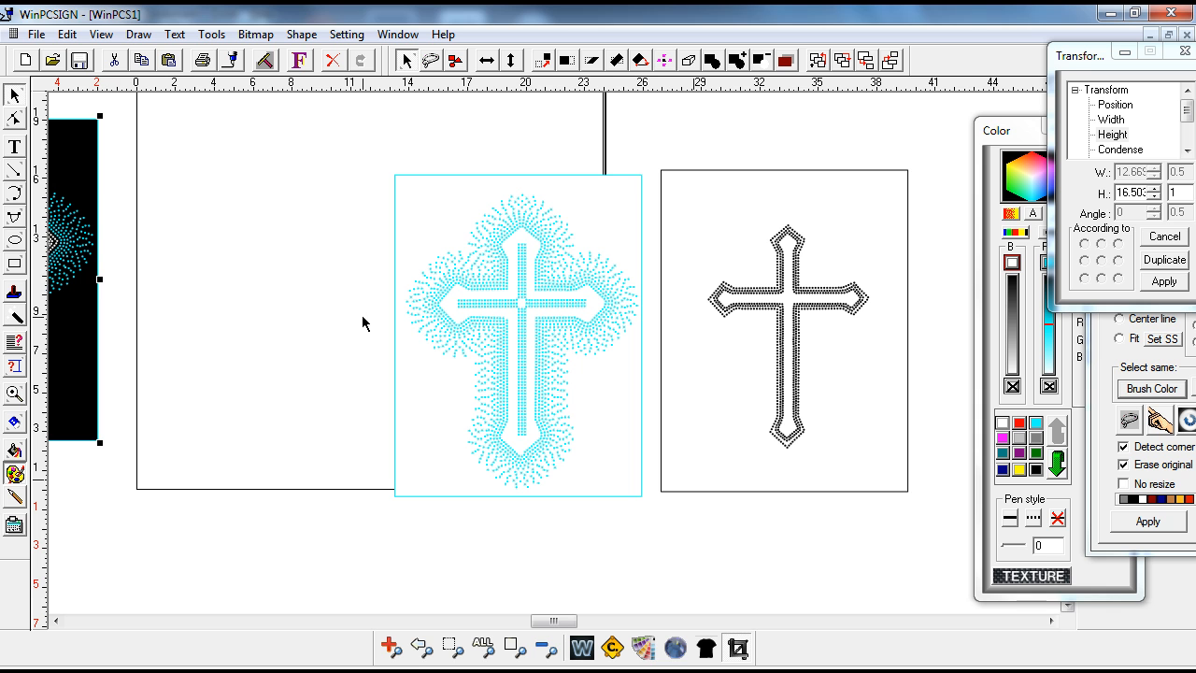
{"action": "mouse_move", "coordinate": [553, 622]}
{"action": "left_mouse_down"}
{"action": "mouse_move", "coordinate": [564, 629]}
{"action": "mouse_move", "coordinate": [554, 621]}
{"action": "left_mouse_up"}
{"action": "left_click", "coordinate": [118, 125]}
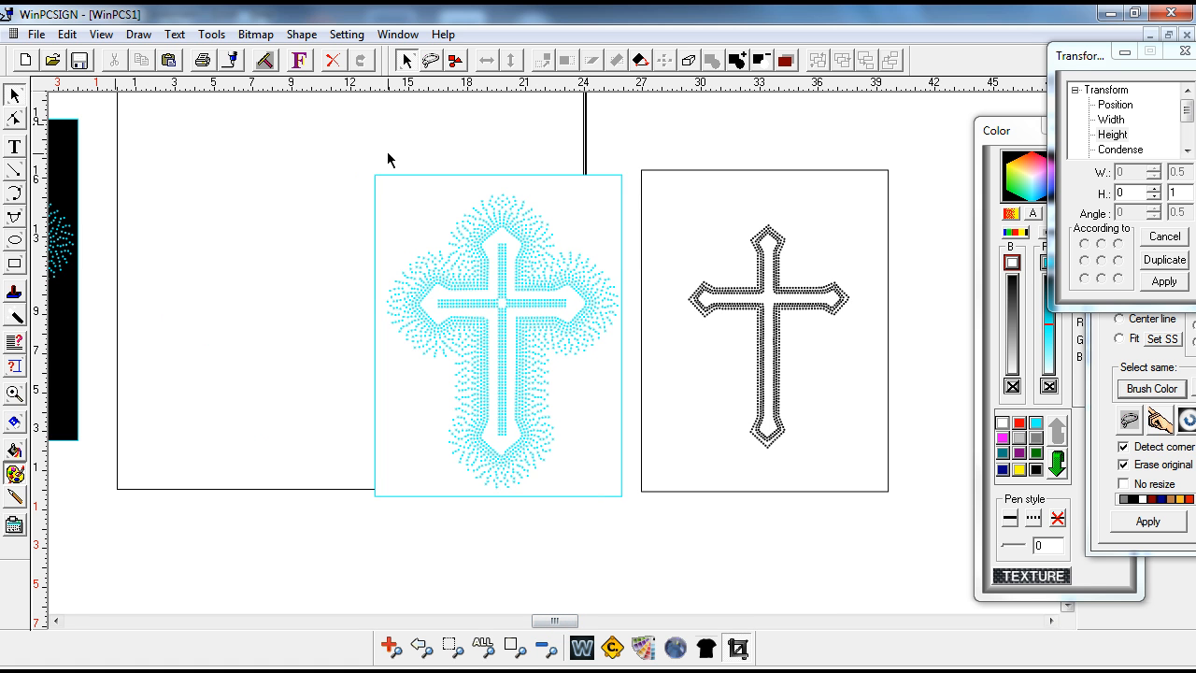
{"action": "left_click_drag", "start_coordinate": [316, 146], "coordinate": [349, 433]}
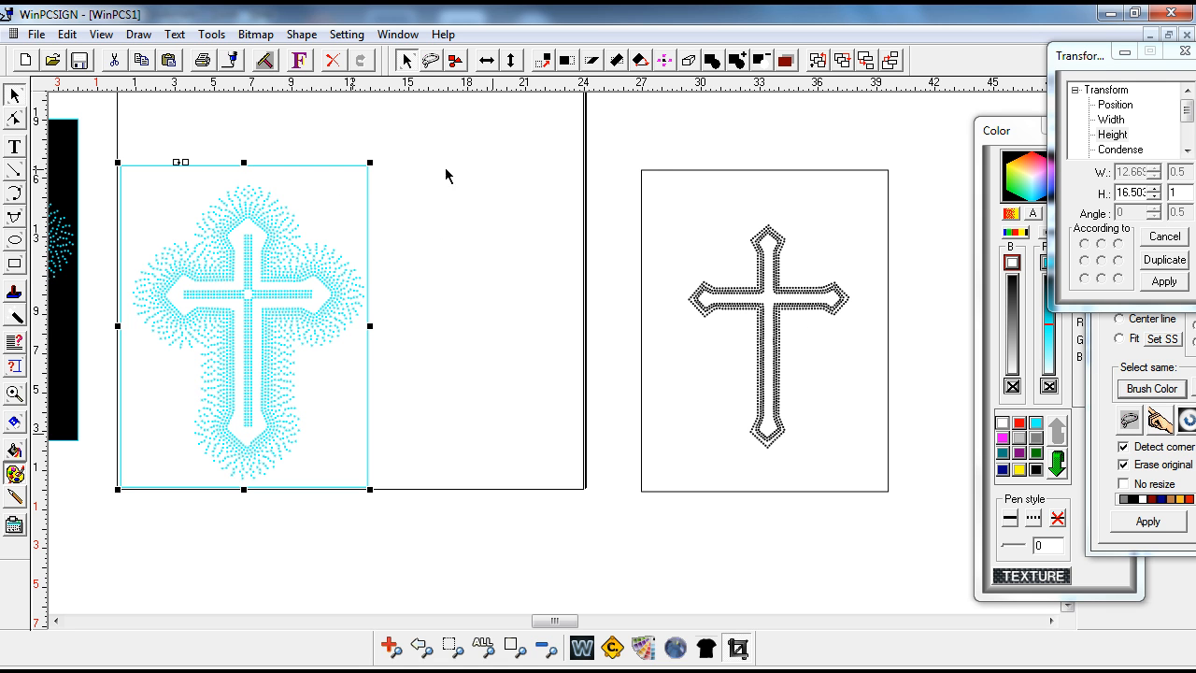
Fill the black-outlined cross design outside the page with teal
{"action": "left_click_drag", "start_coordinate": [627, 147], "coordinate": [932, 528]}
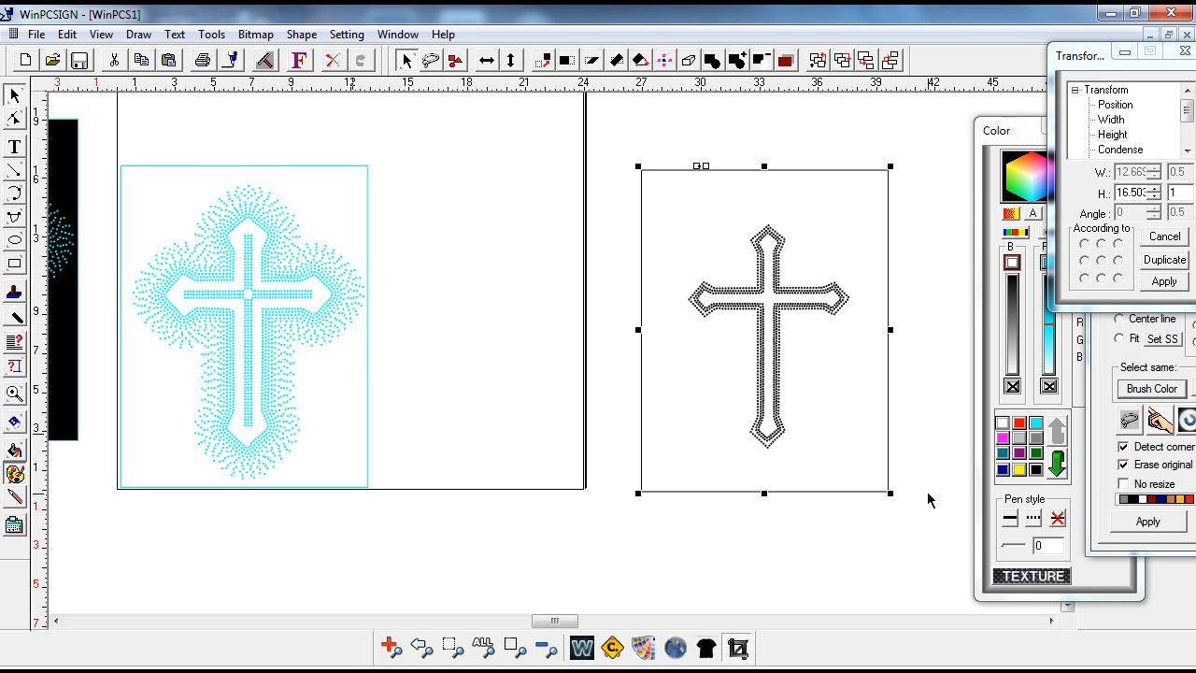
{"action": "left_click", "coordinate": [1003, 454]}
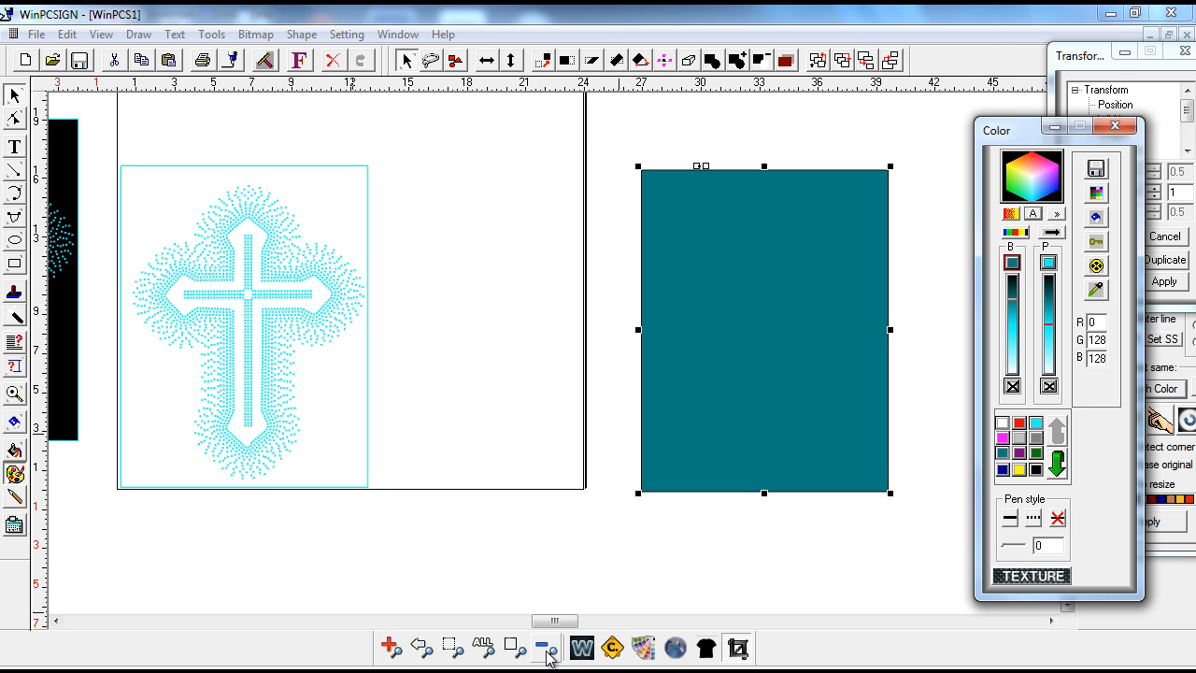
{"action": "left_click", "coordinate": [579, 651]}
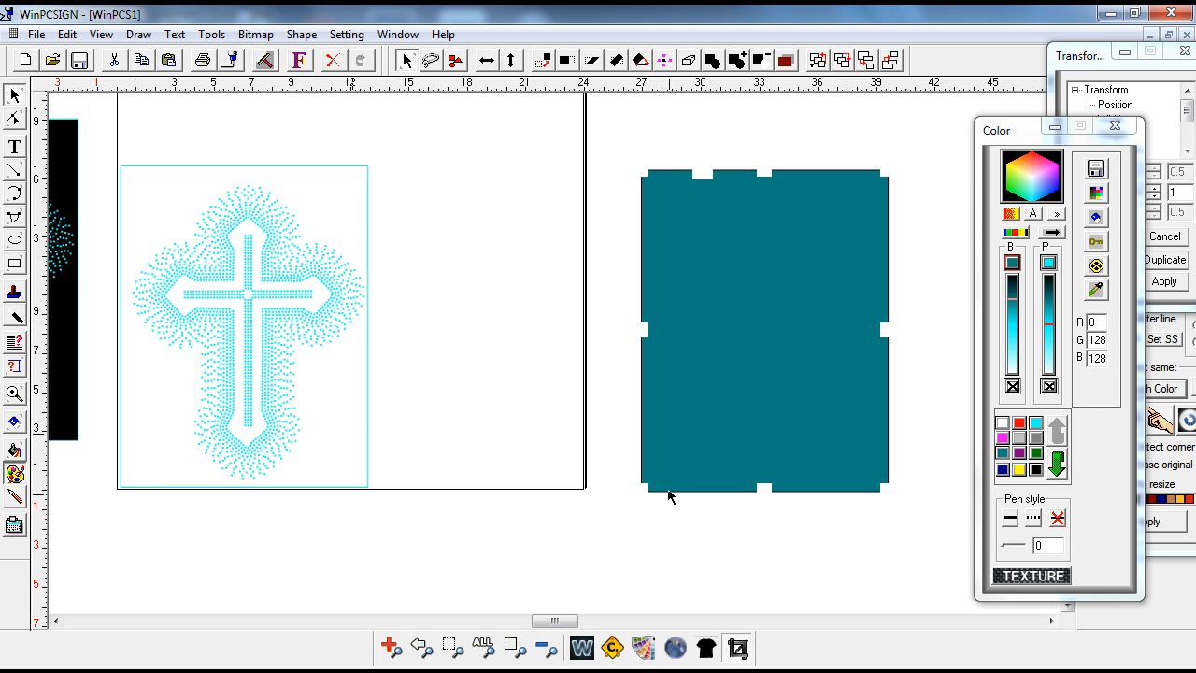
{"action": "left_click", "coordinate": [840, 515]}
Fill the whole rectangular cross design outside the page with yellow
{"action": "left_click", "coordinate": [1019, 470]}
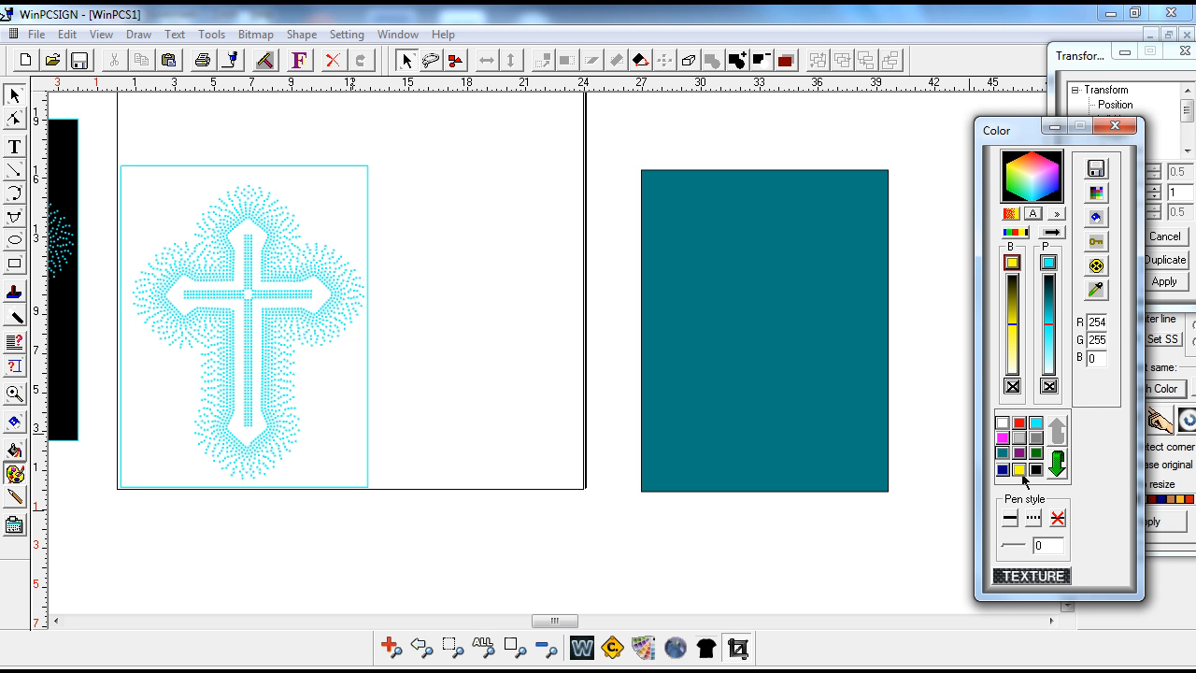
{"action": "left_click", "coordinate": [654, 183]}
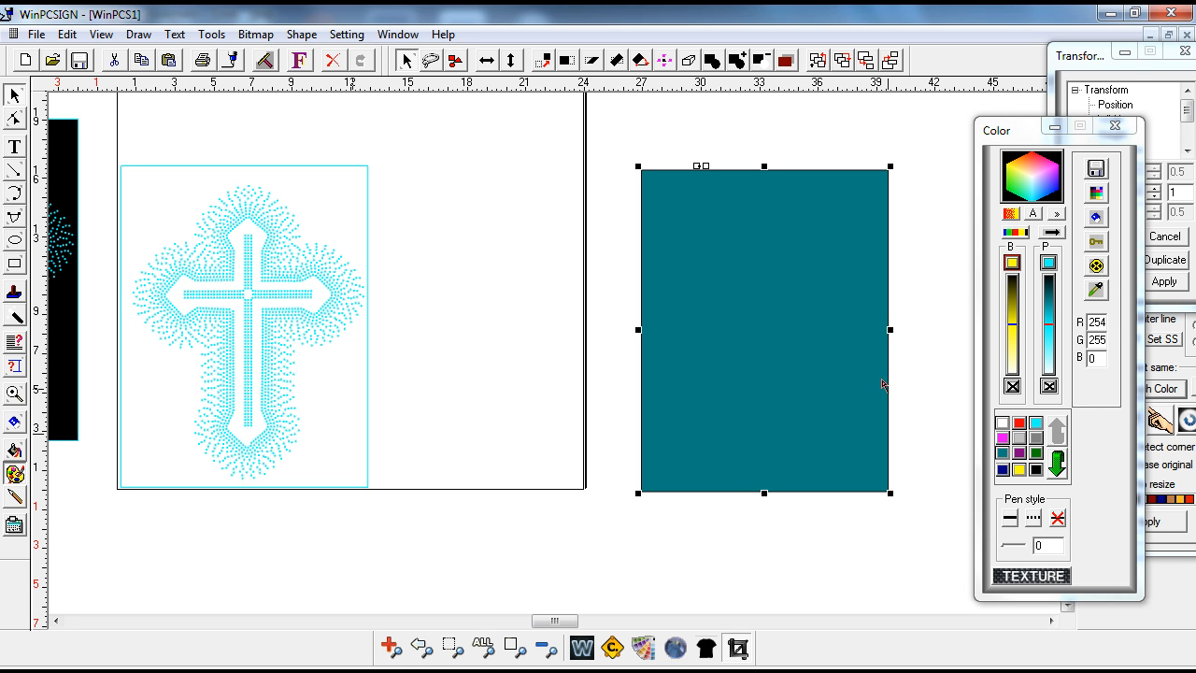
{"action": "left_click", "coordinate": [1017, 473]}
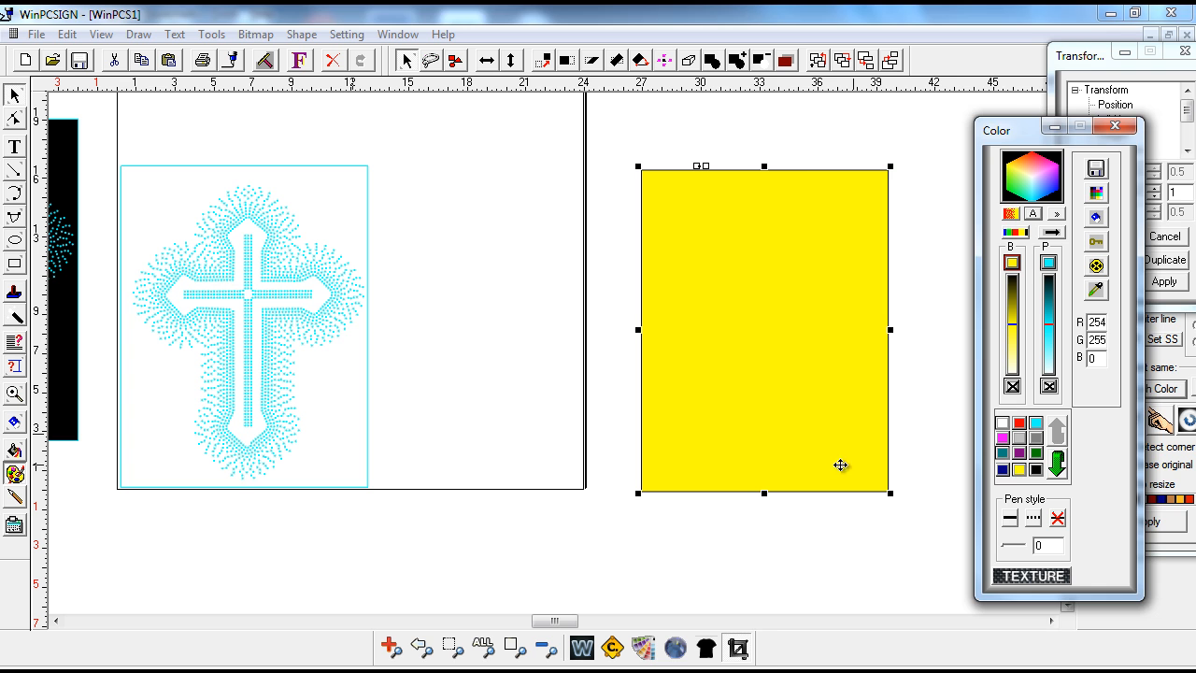
{"action": "right_click", "coordinate": [740, 477]}
{"action": "left_click", "coordinate": [792, 394]}
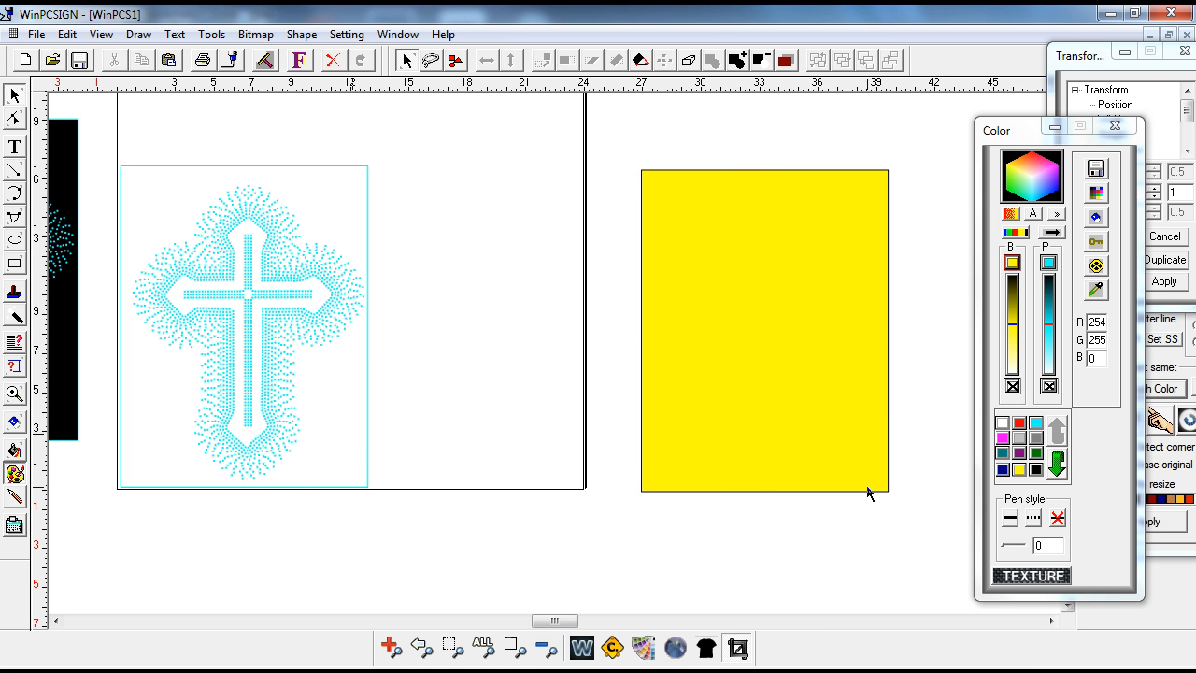
Break the yellow design apart into separate objects and select its background rectangle
{"action": "left_click", "coordinate": [301, 33]}
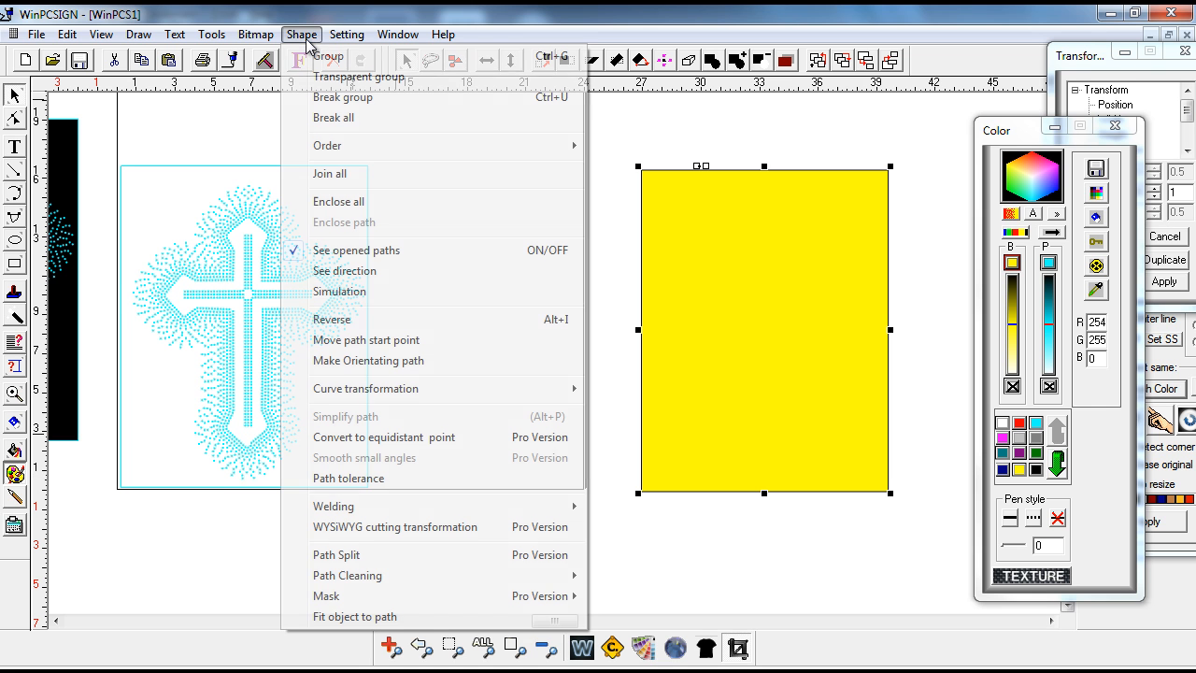
{"action": "left_click", "coordinate": [353, 118]}
{"action": "left_click", "coordinate": [651, 173]}
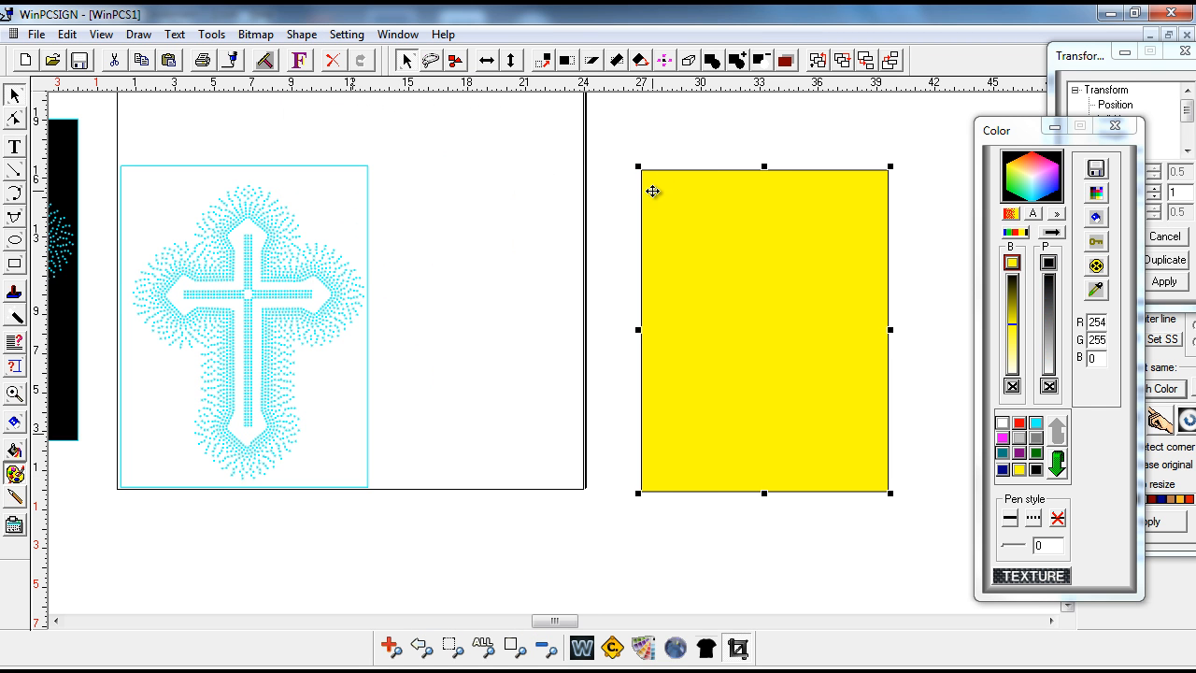
Fill the separated background rectangle with magenta and replace that fill with white
{"action": "left_click", "coordinate": [1002, 439]}
{"action": "left_click", "coordinate": [895, 549]}
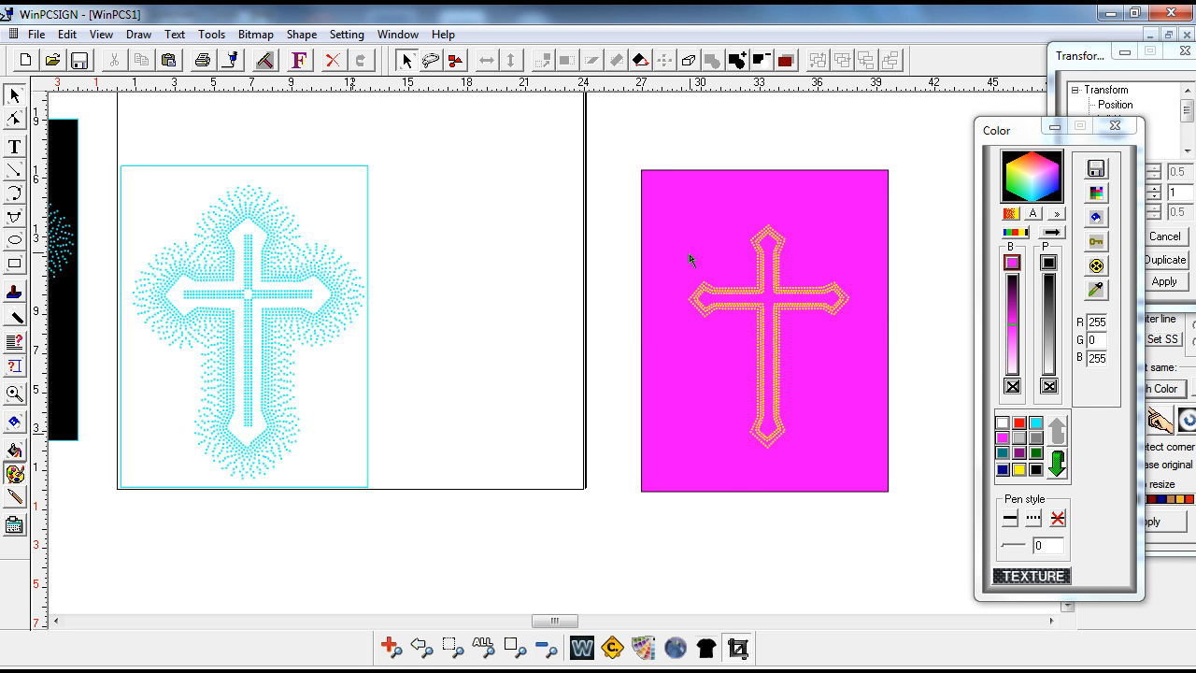
{"action": "left_click", "coordinate": [841, 383]}
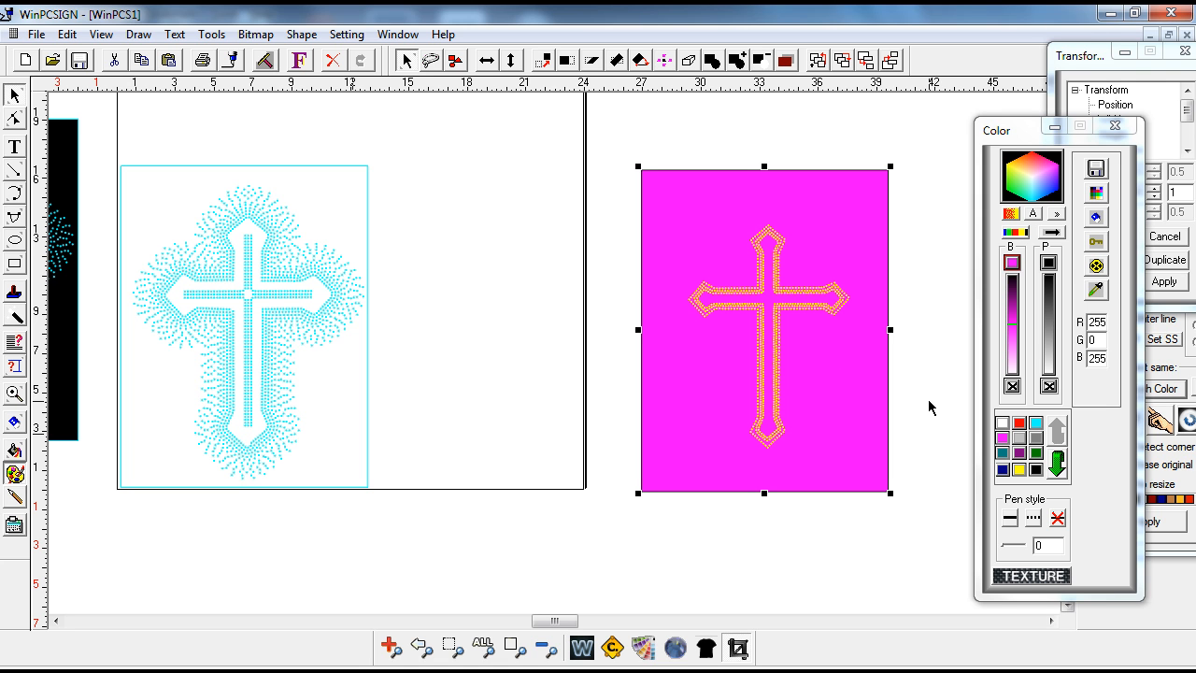
{"action": "left_click", "coordinate": [1002, 424]}
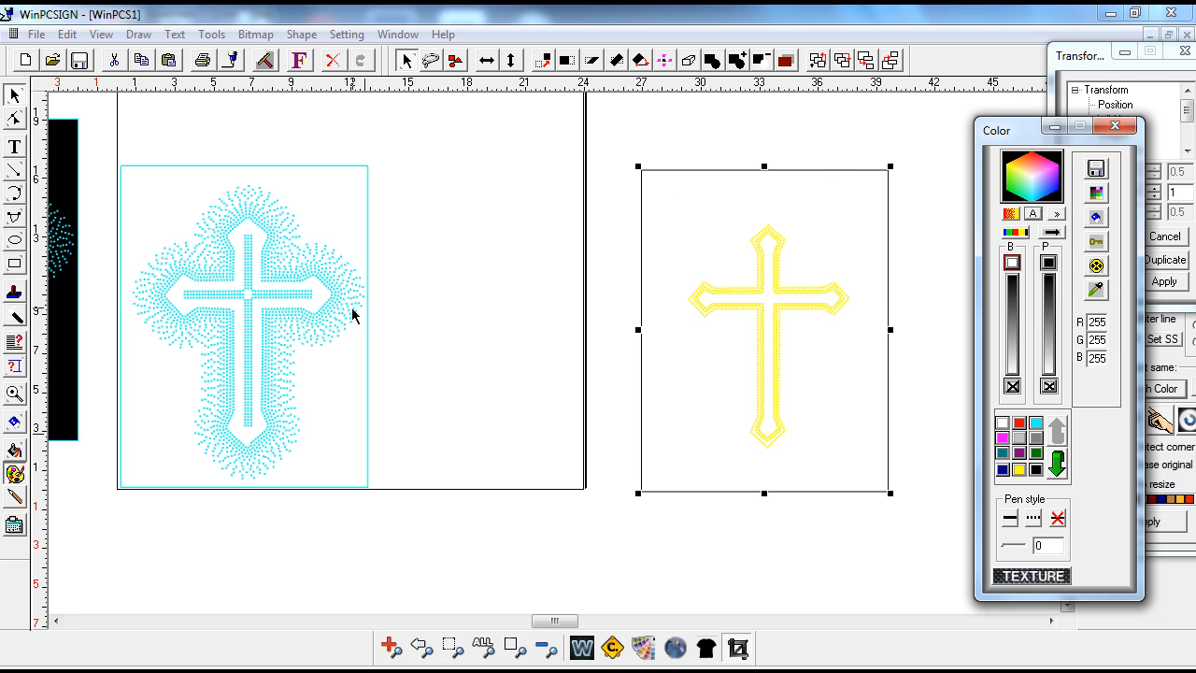
Move the cyan cross design below the page and place the yellow cross design in the page's lower-left corner
{"action": "left_click_drag", "start_coordinate": [91, 145], "coordinate": [443, 539]}
{"action": "left_click_drag", "start_coordinate": [339, 426], "coordinate": [327, 671]}
{"action": "scroll", "coordinate": [699, 338], "scroll_direction": "up", "scroll_amount": 2}
{"action": "scroll", "coordinate": [699, 338], "scroll_direction": "up", "scroll_amount": 1}
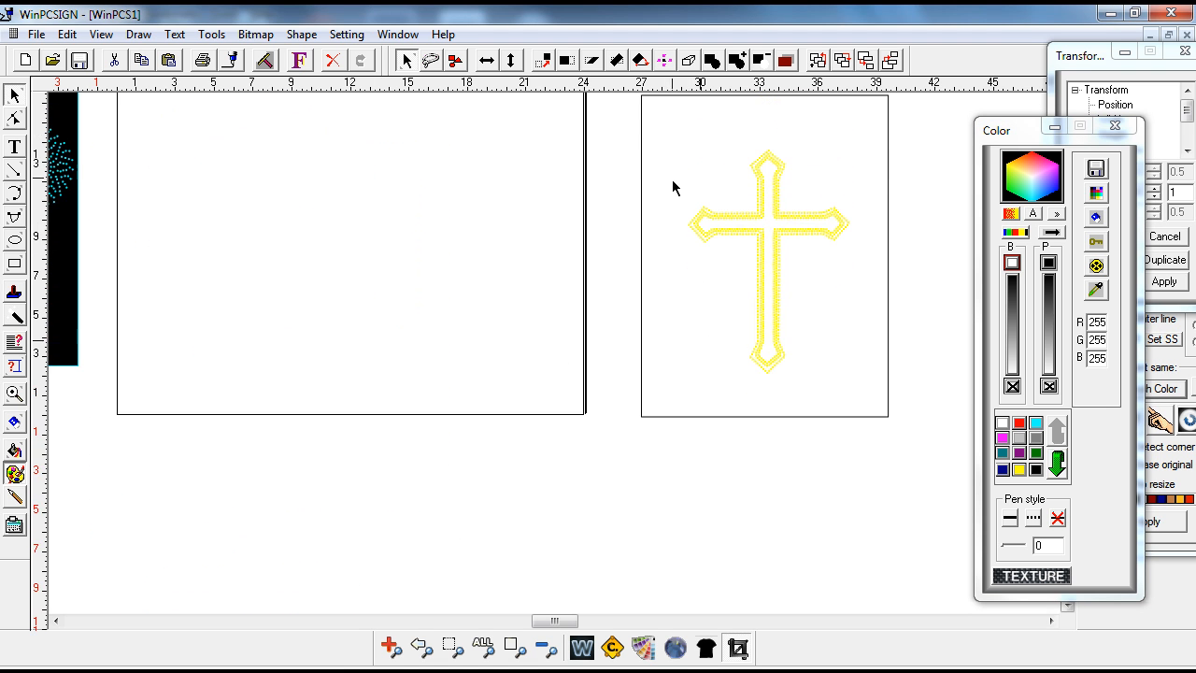
{"action": "scroll", "coordinate": [648, 166], "scroll_direction": "up", "scroll_amount": 1}
{"action": "left_click_drag", "start_coordinate": [627, 125], "coordinate": [925, 506]}
{"action": "left_click_drag", "start_coordinate": [355, 383], "coordinate": [338, 388]}
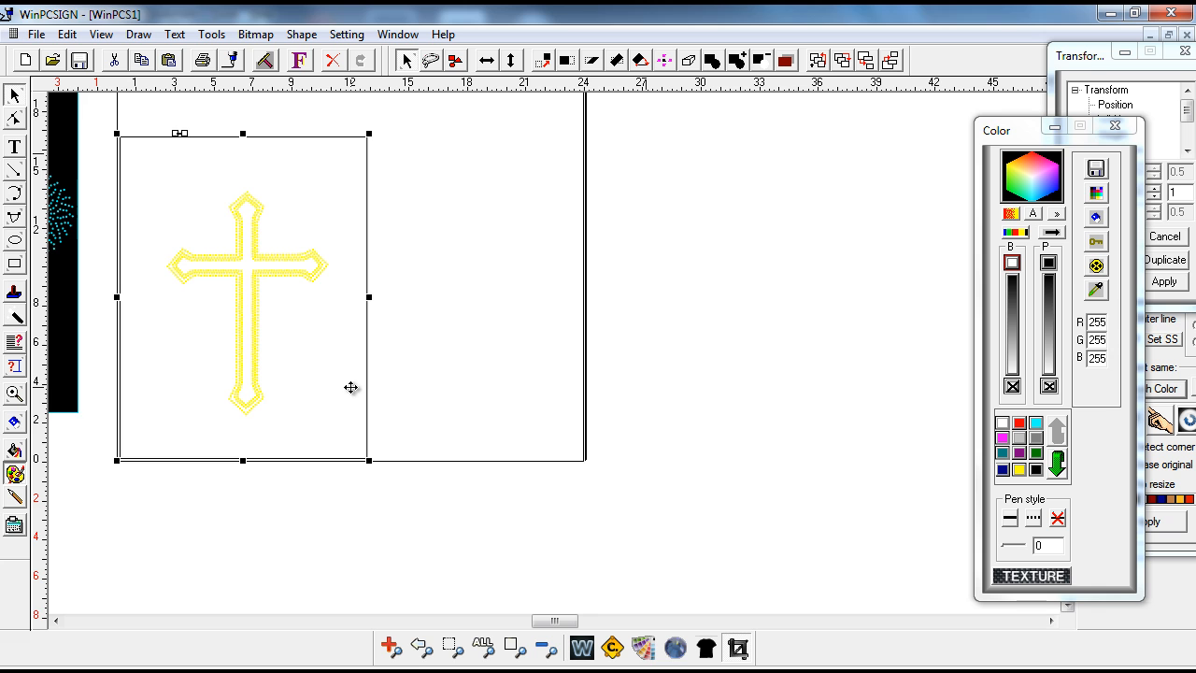
{"action": "scroll", "coordinate": [488, 396], "scroll_direction": "up", "scroll_amount": 1}
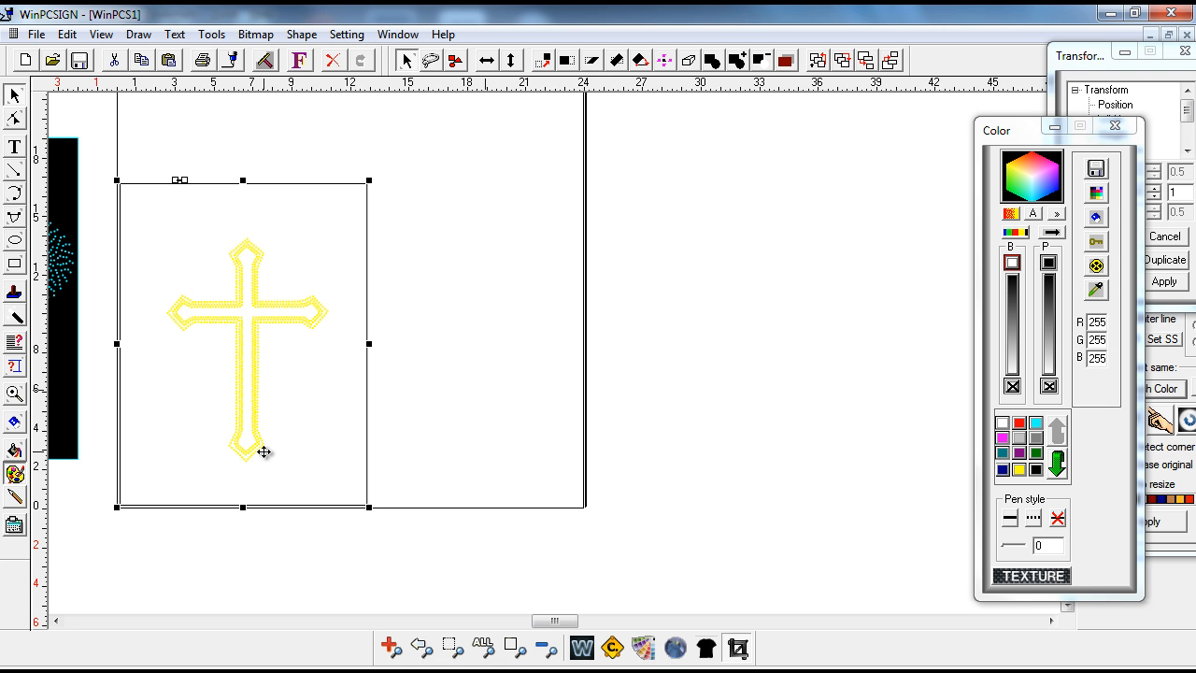
Lasso-select all the stones of the yellow cross and fill them with black
{"action": "left_click", "coordinate": [411, 326]}
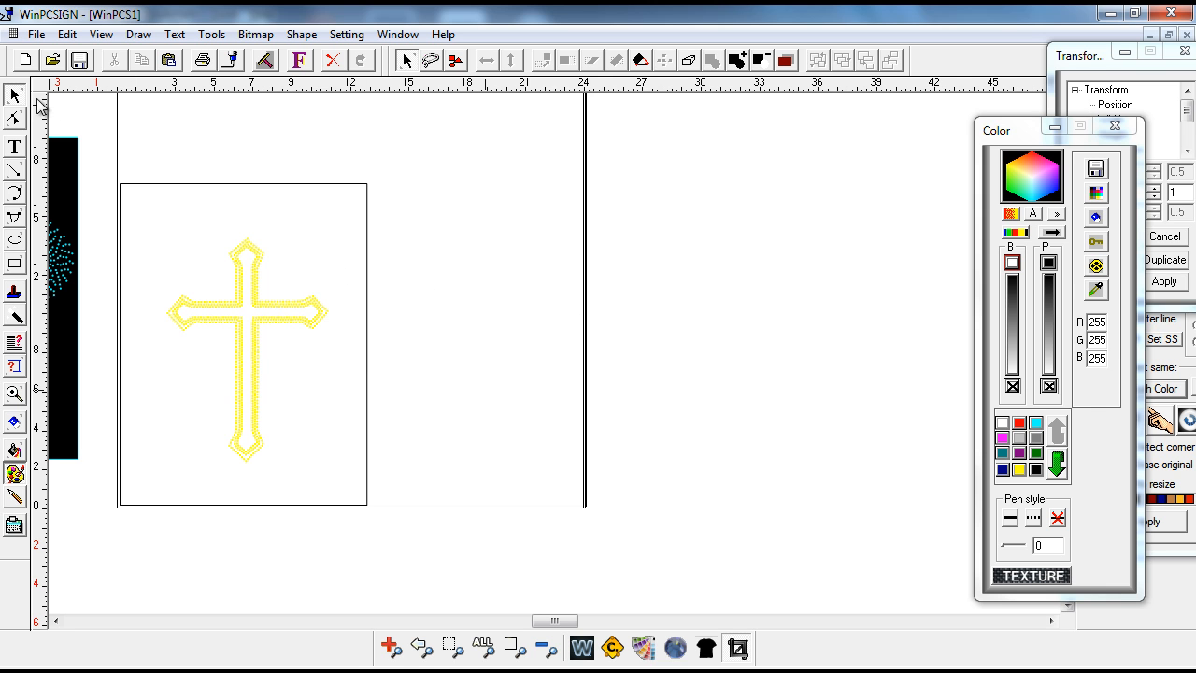
{"action": "left_click", "coordinate": [430, 68]}
{"action": "mouse_move", "coordinate": [298, 254]}
{"action": "left_mouse_down"}
{"action": "mouse_move", "coordinate": [238, 217]}
{"action": "mouse_move", "coordinate": [146, 282]}
{"action": "mouse_move", "coordinate": [182, 444]}
{"action": "mouse_move", "coordinate": [261, 492]}
{"action": "mouse_move", "coordinate": [330, 392]}
{"action": "mouse_move", "coordinate": [353, 273]}
{"action": "mouse_move", "coordinate": [301, 243]}
{"action": "left_mouse_up"}
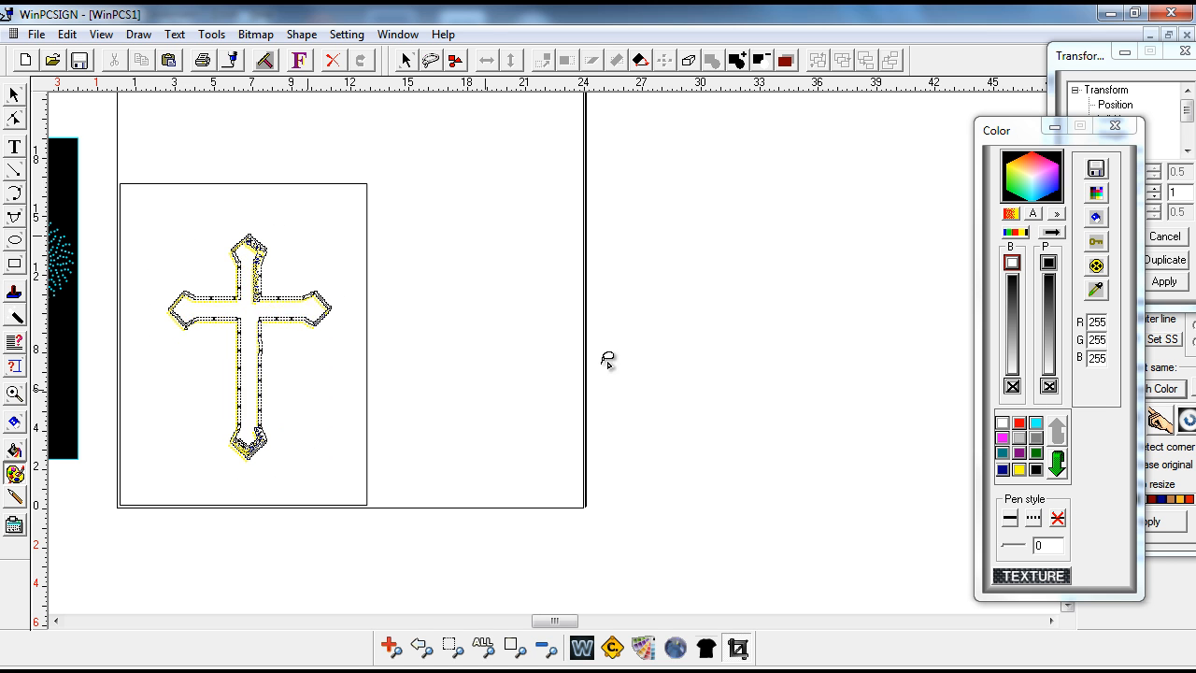
{"action": "left_click", "coordinate": [1036, 469]}
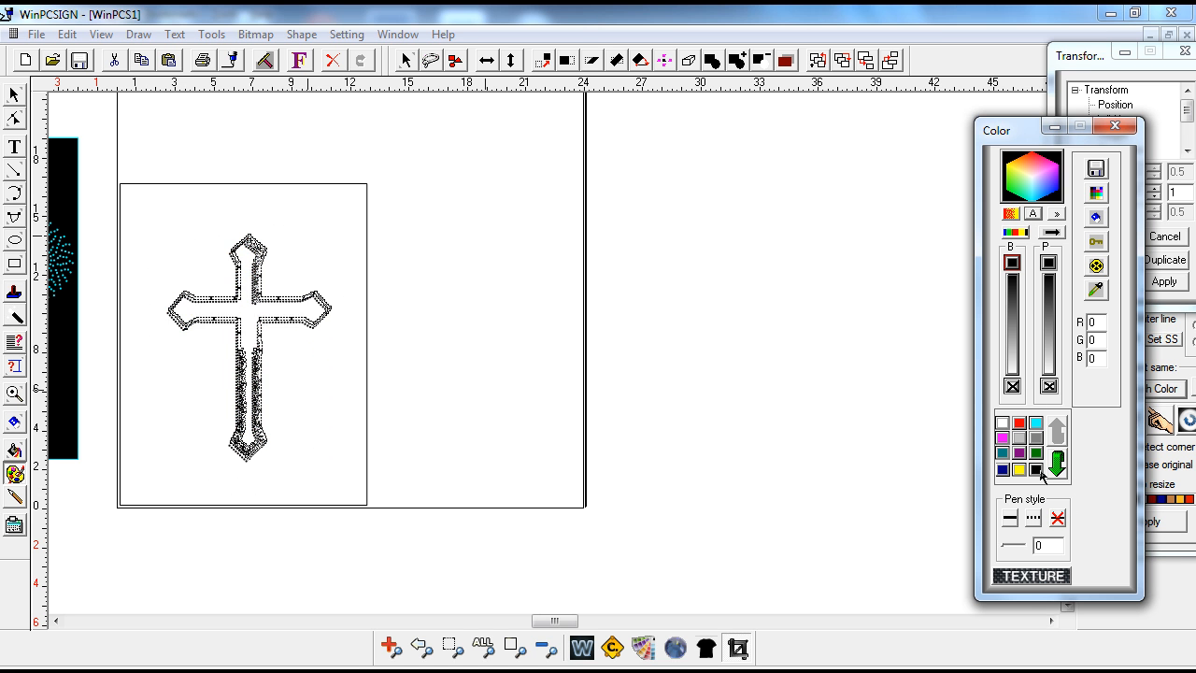
{"action": "left_click", "coordinate": [902, 471]}
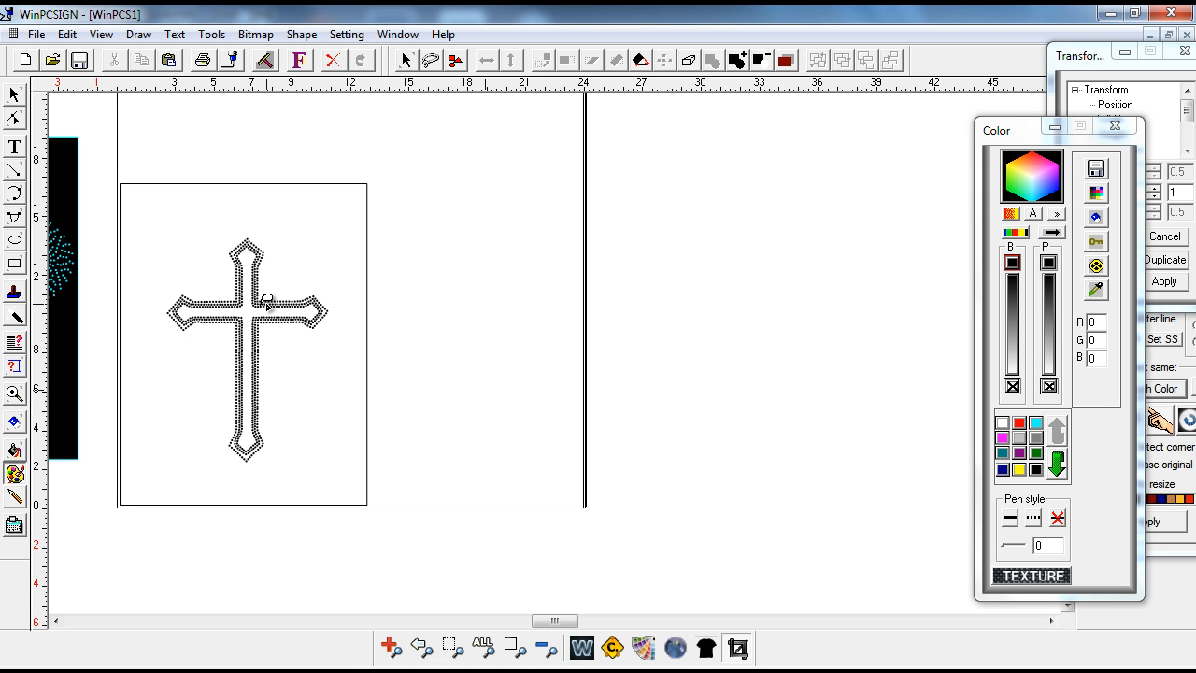
Lasso-select the cross's stones and fill them with yellow, and set the surrounding rectangle's outline to yellow
{"action": "mouse_move", "coordinate": [308, 263]}
{"action": "left_mouse_down"}
{"action": "mouse_move", "coordinate": [299, 211]}
{"action": "mouse_move", "coordinate": [145, 261]}
{"action": "mouse_move", "coordinate": [171, 411]}
{"action": "mouse_move", "coordinate": [220, 484]}
{"action": "mouse_move", "coordinate": [346, 431]}
{"action": "mouse_move", "coordinate": [351, 285]}
{"action": "mouse_move", "coordinate": [310, 260]}
{"action": "left_mouse_up"}
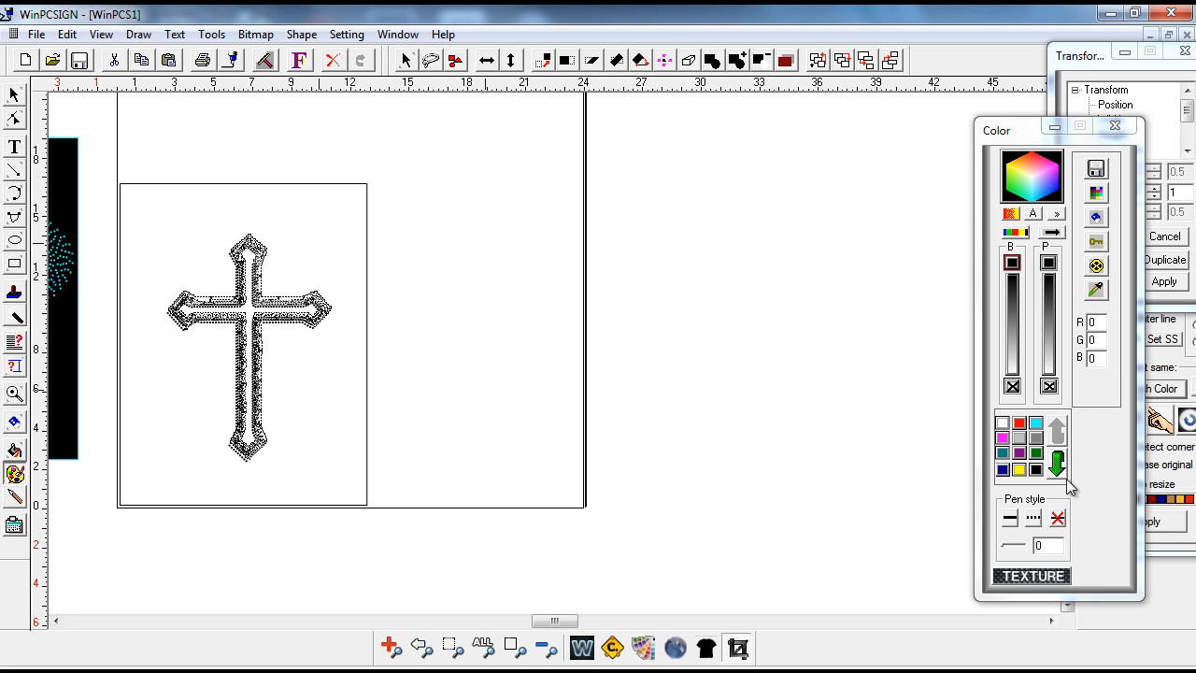
{"action": "left_click", "coordinate": [1019, 470]}
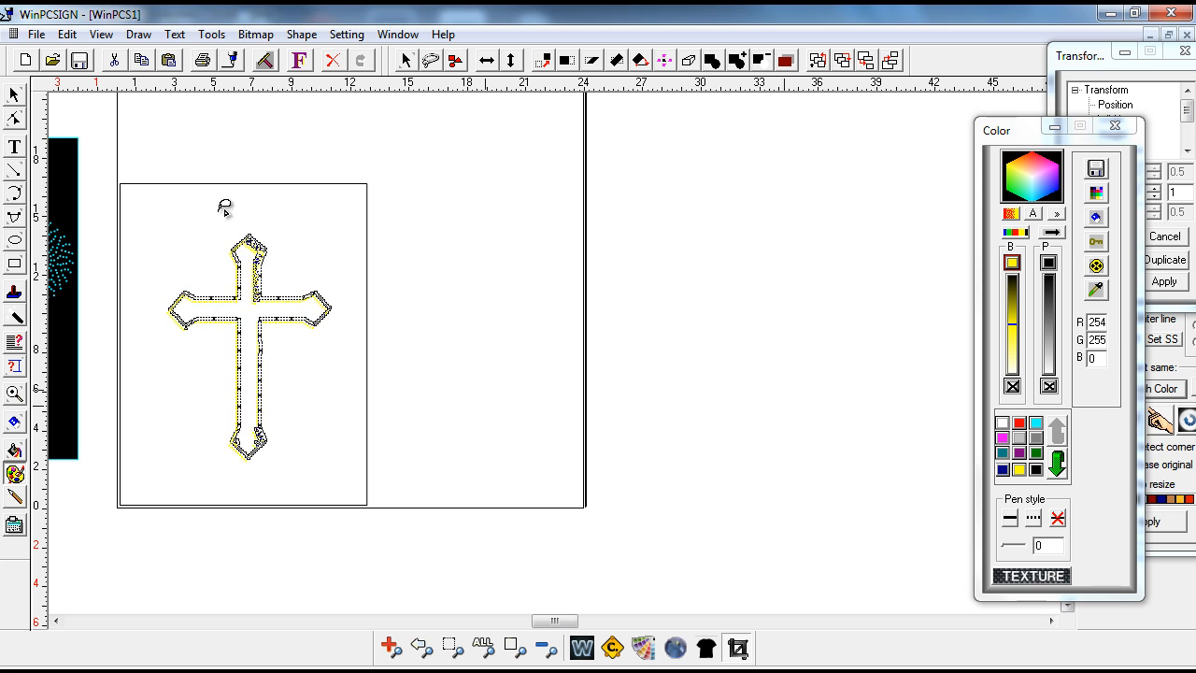
{"action": "left_click", "coordinate": [15, 95]}
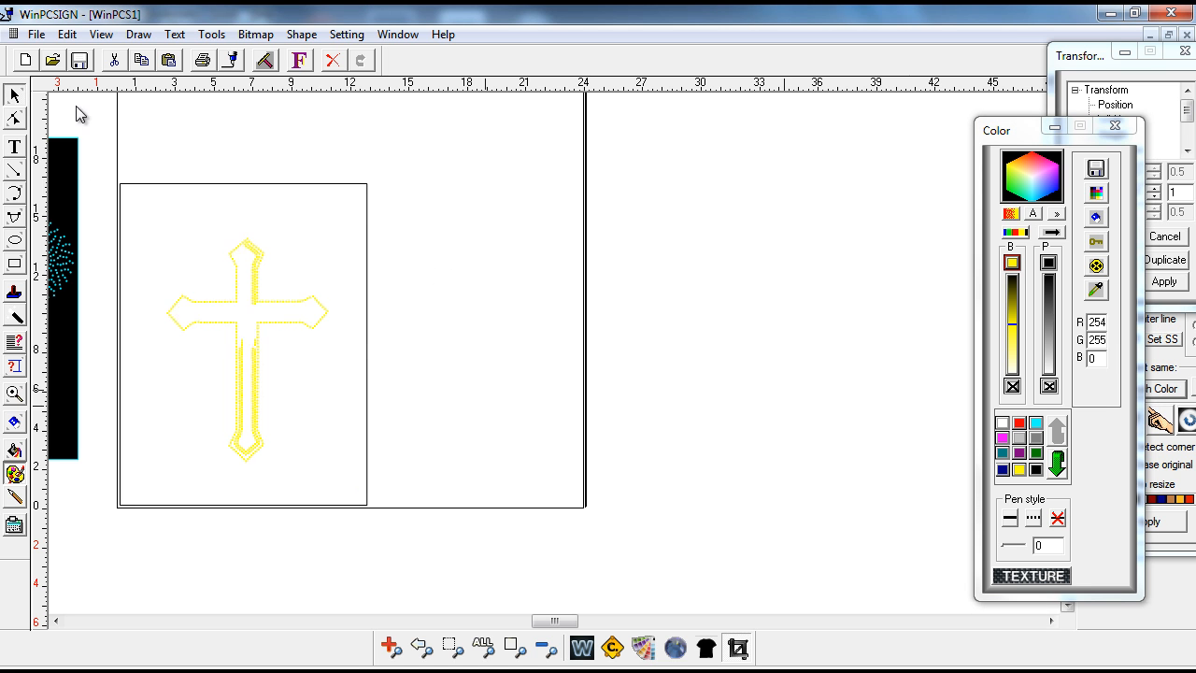
{"action": "left_click", "coordinate": [358, 184]}
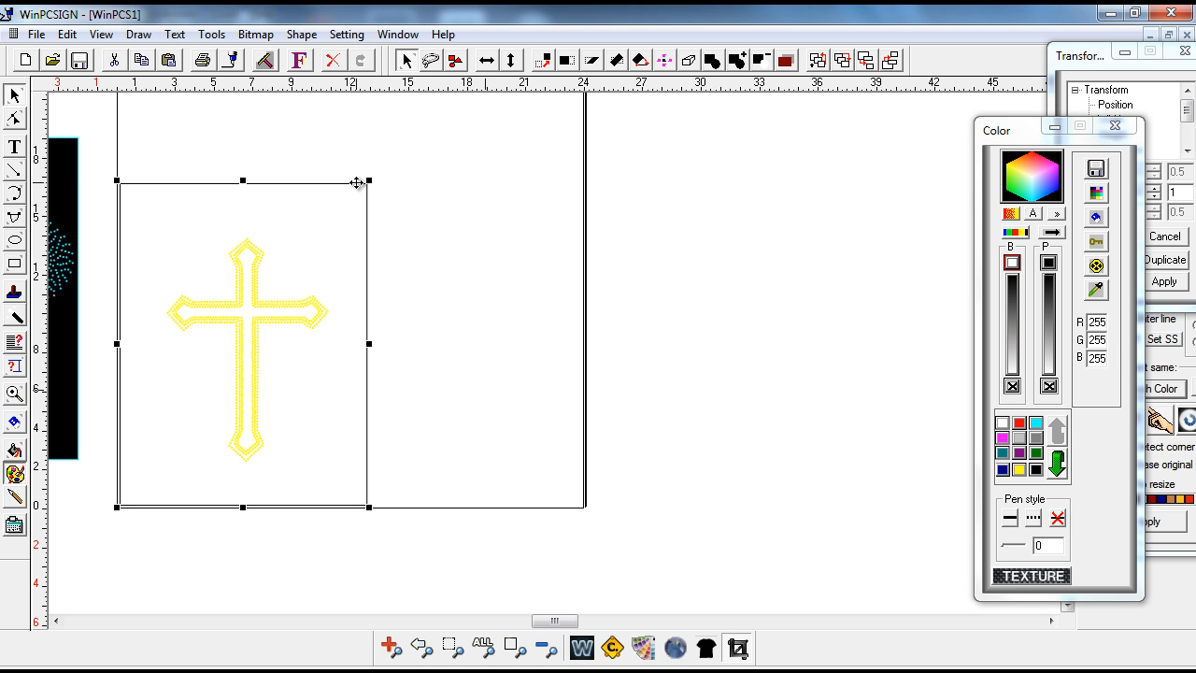
{"action": "left_click", "coordinate": [1021, 474]}
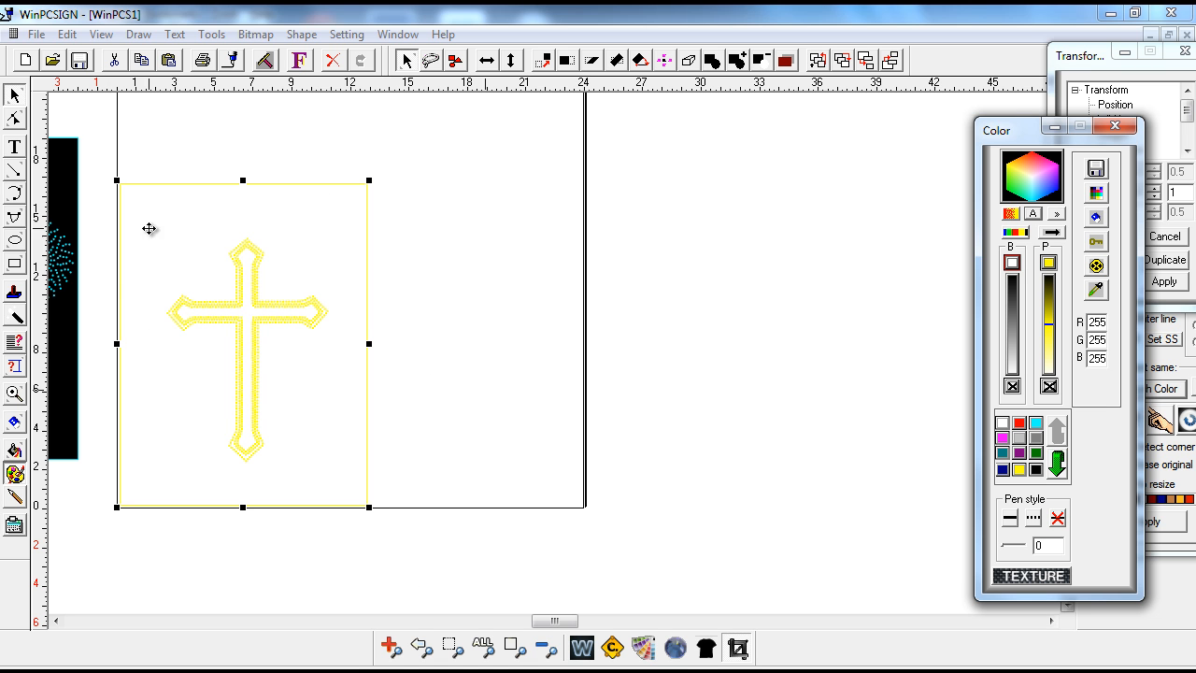
Move the cyan cross design from below the page to directly beside the yellow cross design
{"action": "left_click_drag", "start_coordinate": [554, 625], "coordinate": [544, 631]}
{"action": "left_click", "coordinate": [546, 647]}
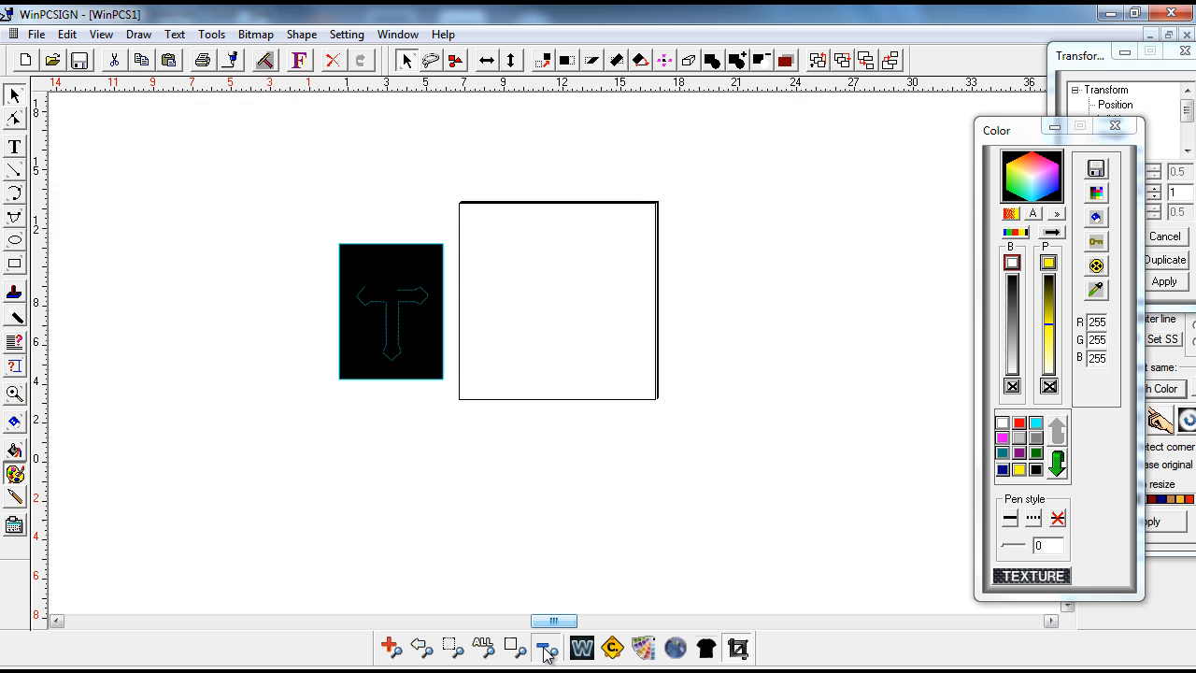
{"action": "left_click_drag", "start_coordinate": [552, 507], "coordinate": [603, 557]}
{"action": "left_click_drag", "start_coordinate": [562, 391], "coordinate": [657, 191]}
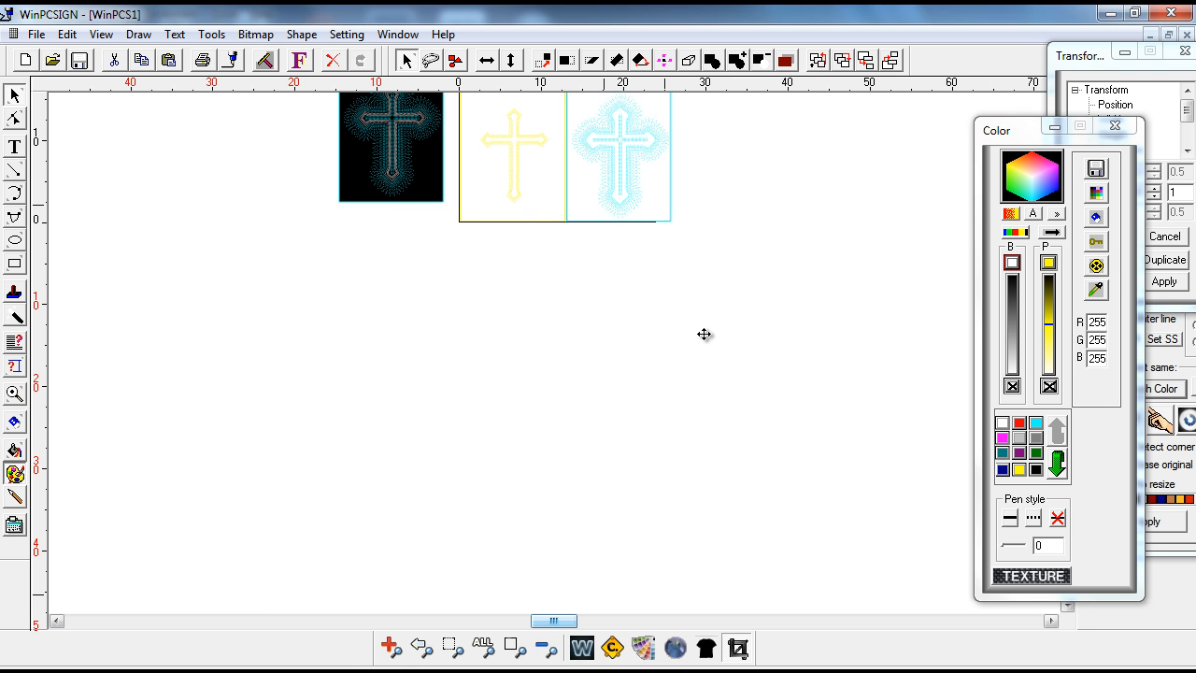
Ungroup the cyan cross design and set its surrounding rectangle's outline to yellow
{"action": "scroll", "coordinate": [704, 333], "scroll_direction": "up", "scroll_amount": 2}
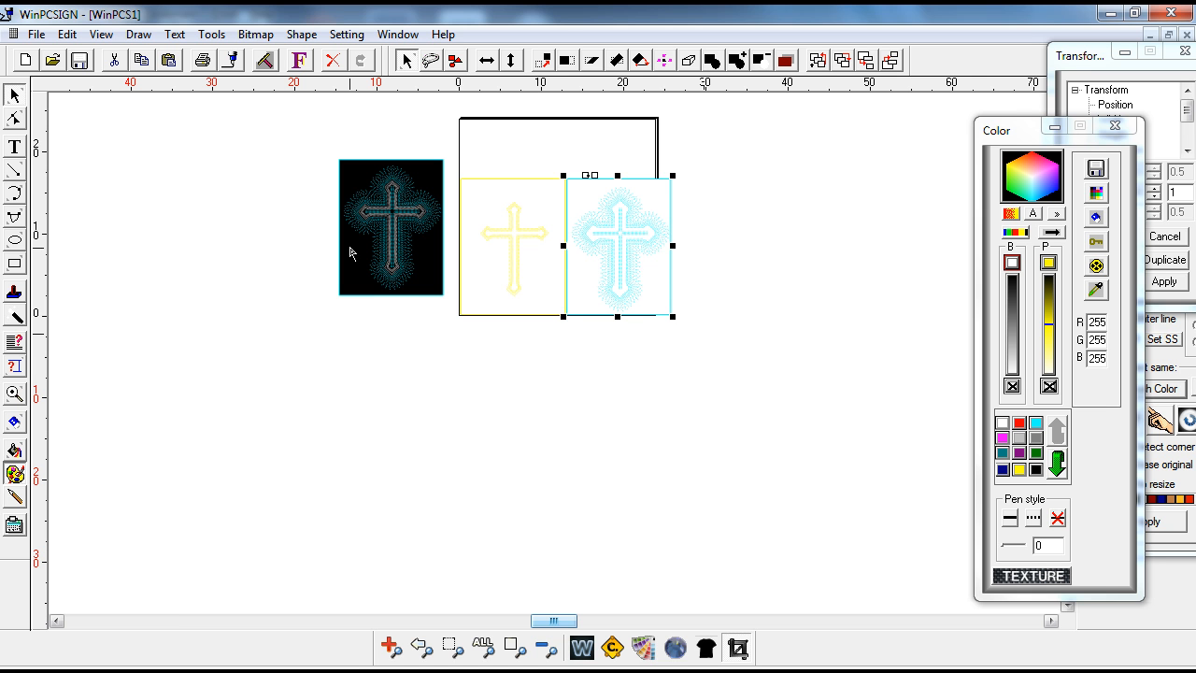
{"action": "left_click", "coordinate": [301, 34]}
{"action": "left_click", "coordinate": [336, 116]}
{"action": "left_click", "coordinate": [668, 208]}
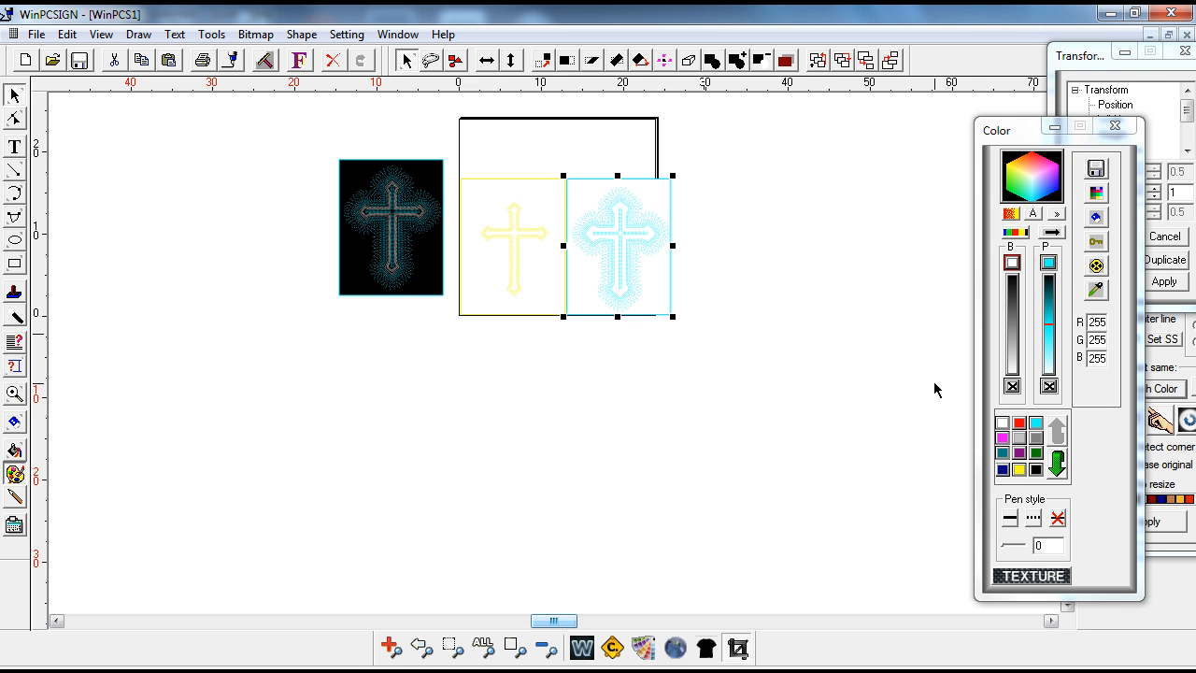
{"action": "left_click", "coordinate": [1018, 469]}
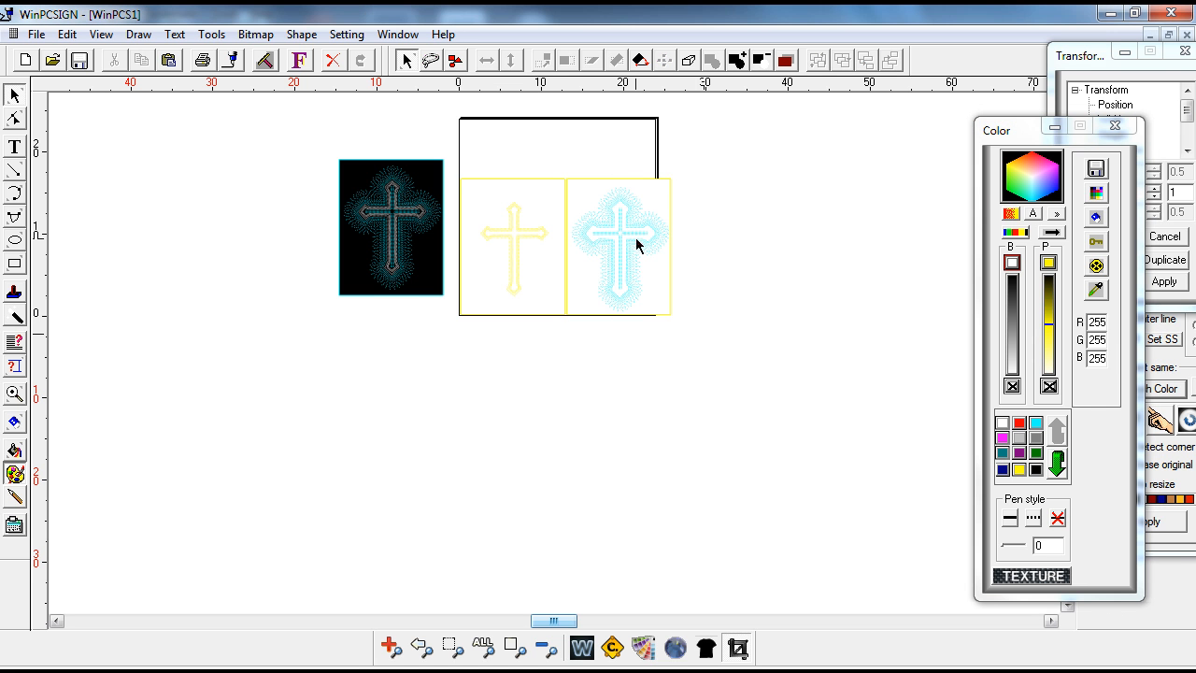
Lasso-select all the cyan stones of the second cross and fill them with yellow
{"action": "left_click", "coordinate": [15, 393]}
{"action": "left_click_drag", "start_coordinate": [454, 160], "coordinate": [721, 358]}
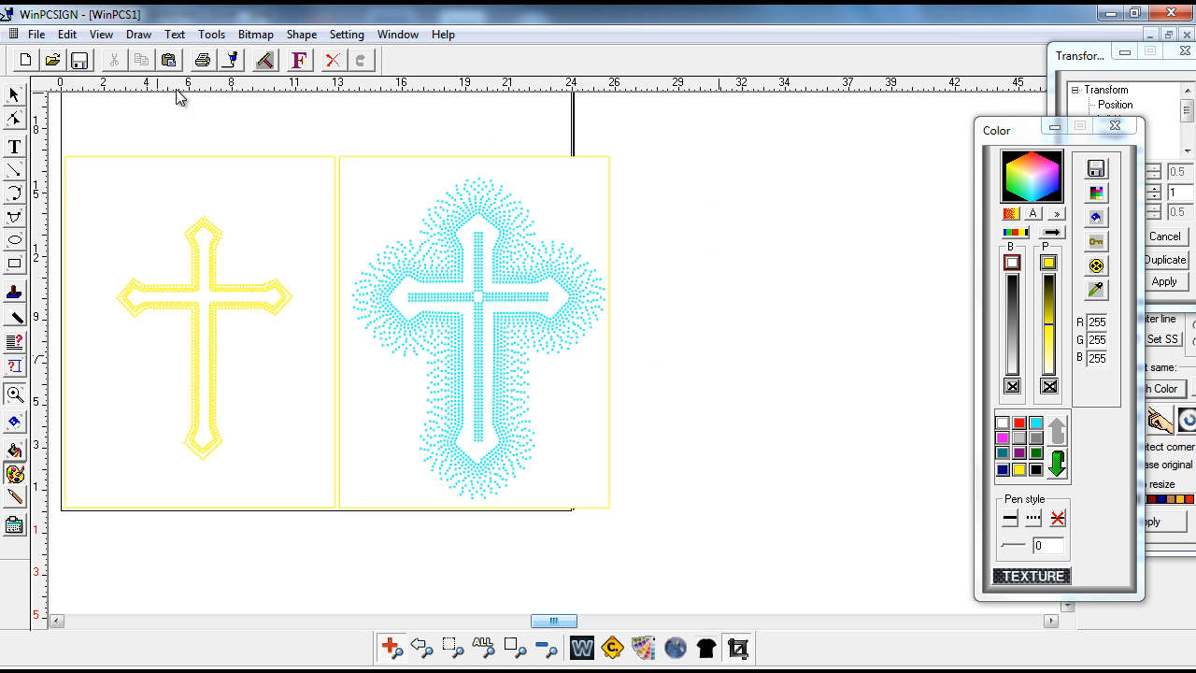
{"action": "left_click", "coordinate": [15, 97]}
{"action": "left_click", "coordinate": [429, 59]}
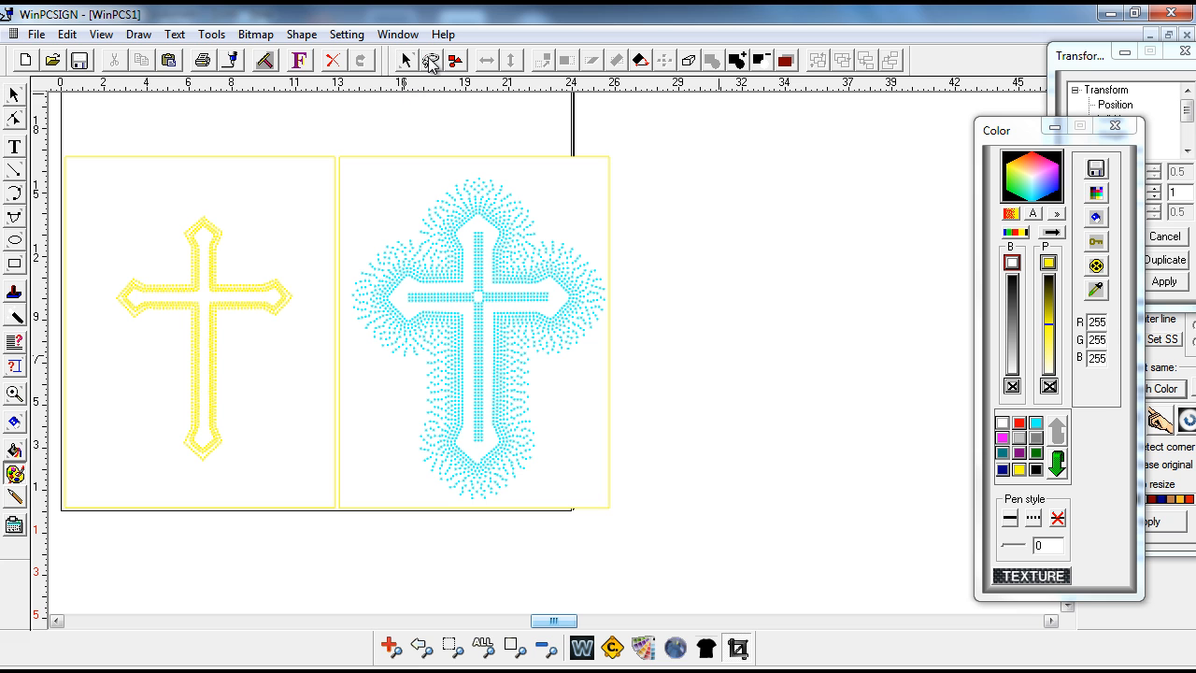
{"action": "mouse_move", "coordinate": [579, 199]}
{"action": "left_mouse_down"}
{"action": "mouse_move", "coordinate": [534, 174]}
{"action": "mouse_move", "coordinate": [459, 170]}
{"action": "mouse_move", "coordinate": [384, 200]}
{"action": "mouse_move", "coordinate": [345, 245]}
{"action": "mouse_move", "coordinate": [338, 287]}
{"action": "mouse_move", "coordinate": [396, 469]}
{"action": "mouse_move", "coordinate": [445, 504]}
{"action": "mouse_move", "coordinate": [538, 494]}
{"action": "mouse_move", "coordinate": [607, 301]}
{"action": "mouse_move", "coordinate": [576, 198]}
{"action": "left_mouse_up"}
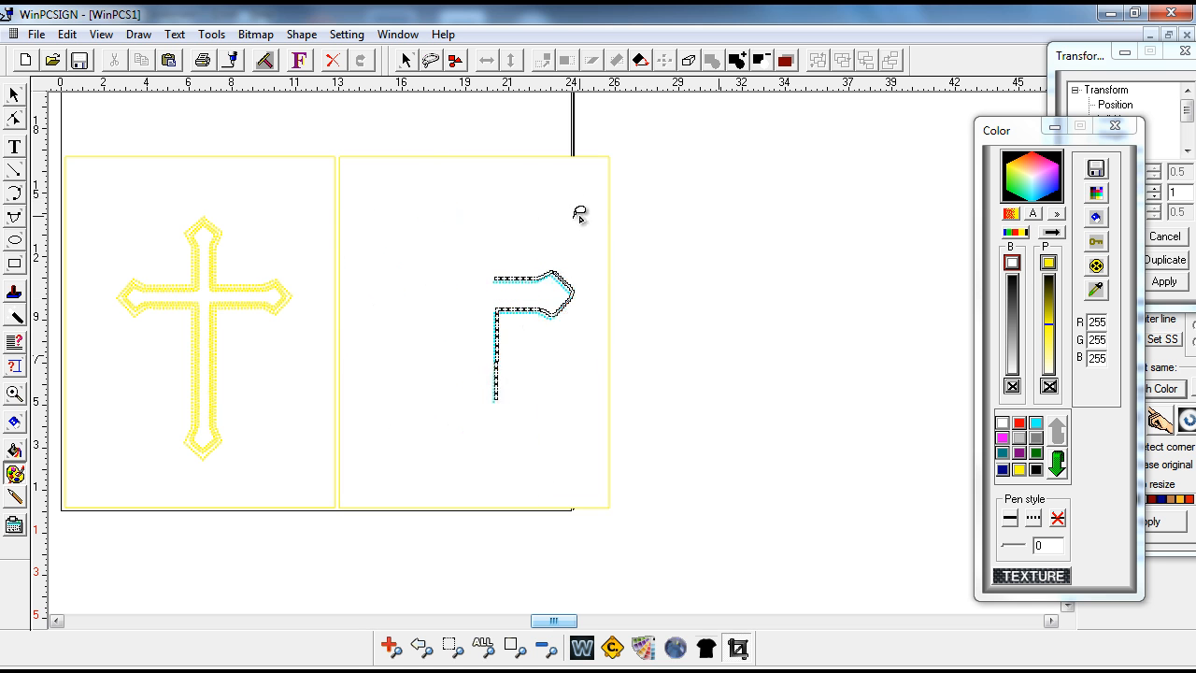
{"action": "left_click", "coordinate": [1019, 470]}
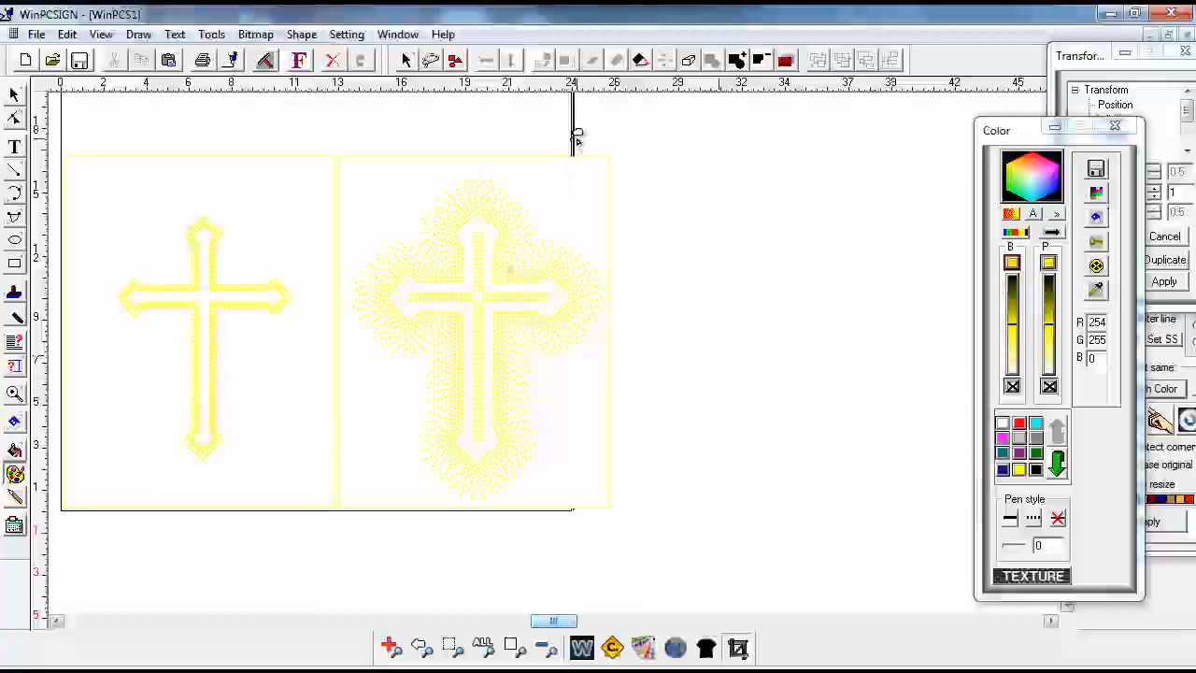
Set the sign page width to 32 inches
{"action": "left_click", "coordinate": [14, 94]}
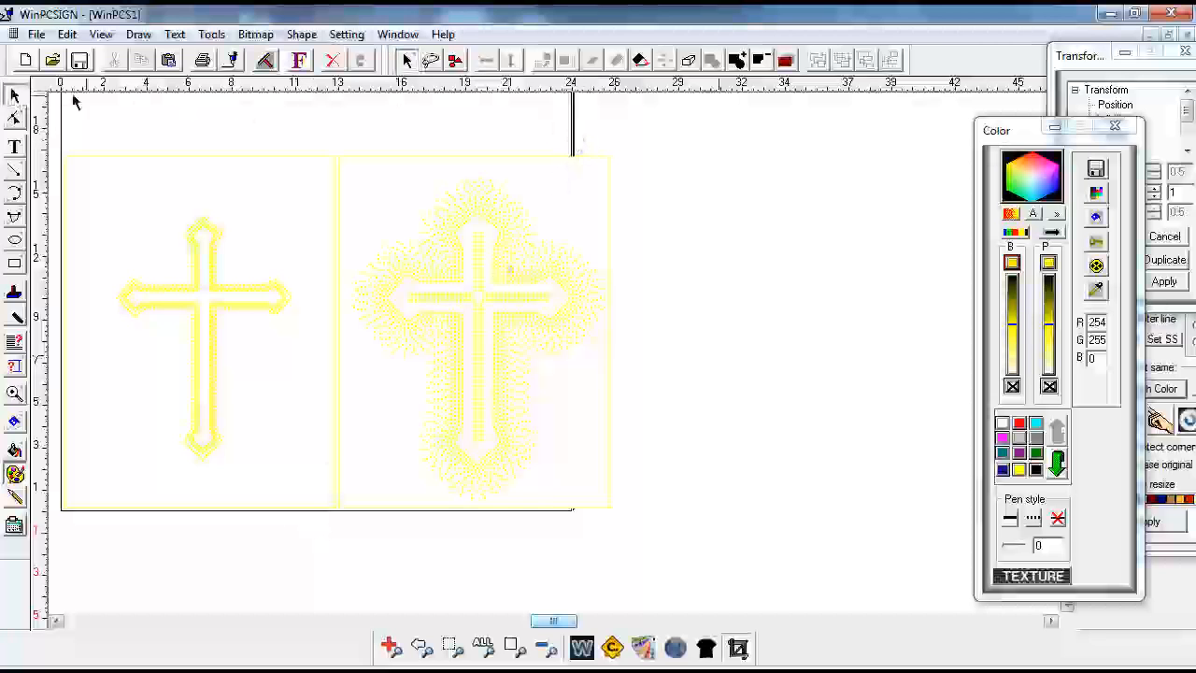
{"action": "left_click", "coordinate": [346, 33]}
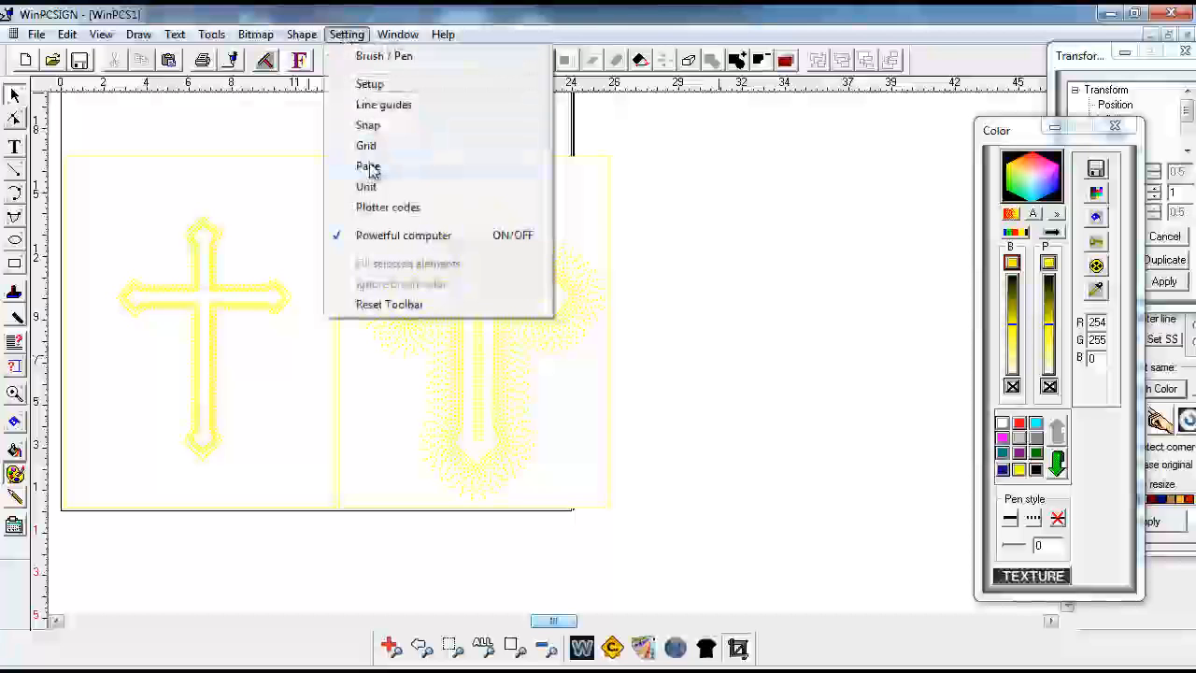
{"action": "left_click", "coordinate": [369, 166]}
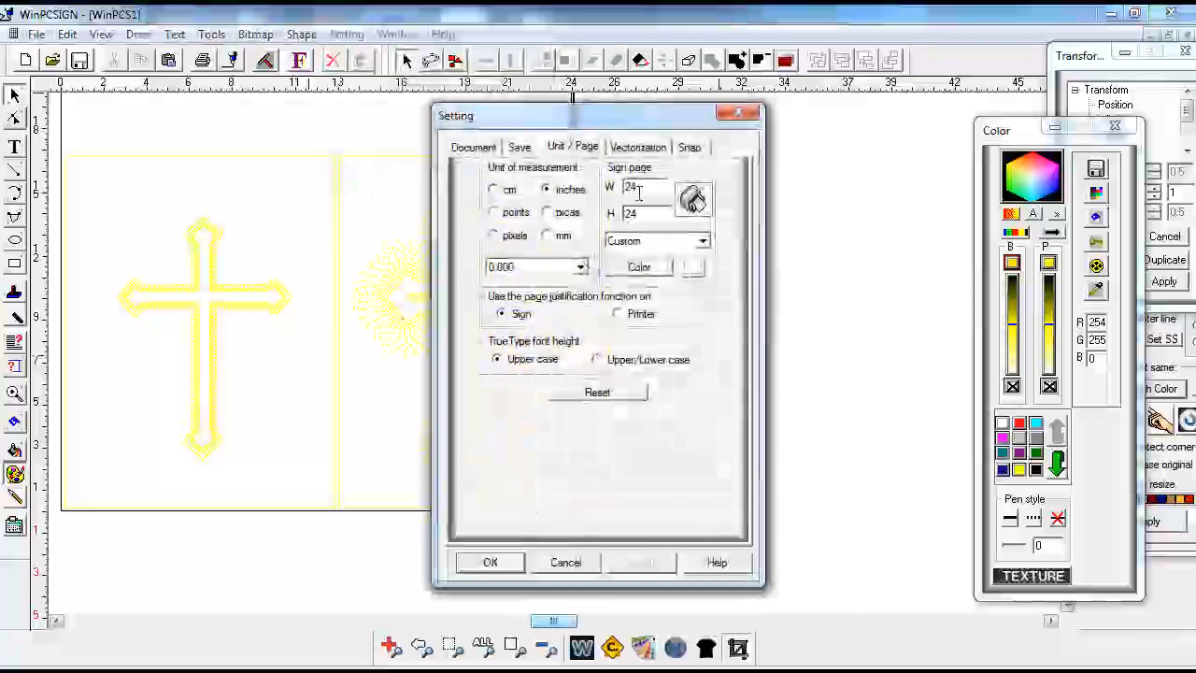
{"action": "double_click", "coordinate": [626, 186]}
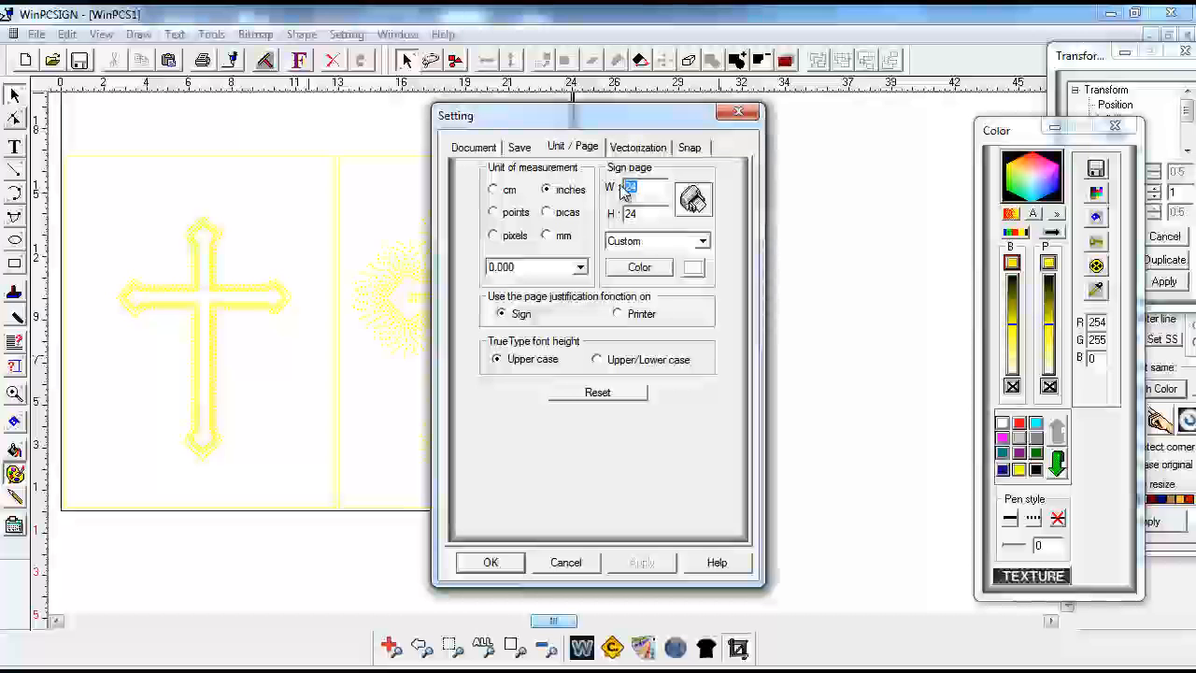
{"action": "type", "text": "32"}
{"action": "left_click", "coordinate": [490, 561]}
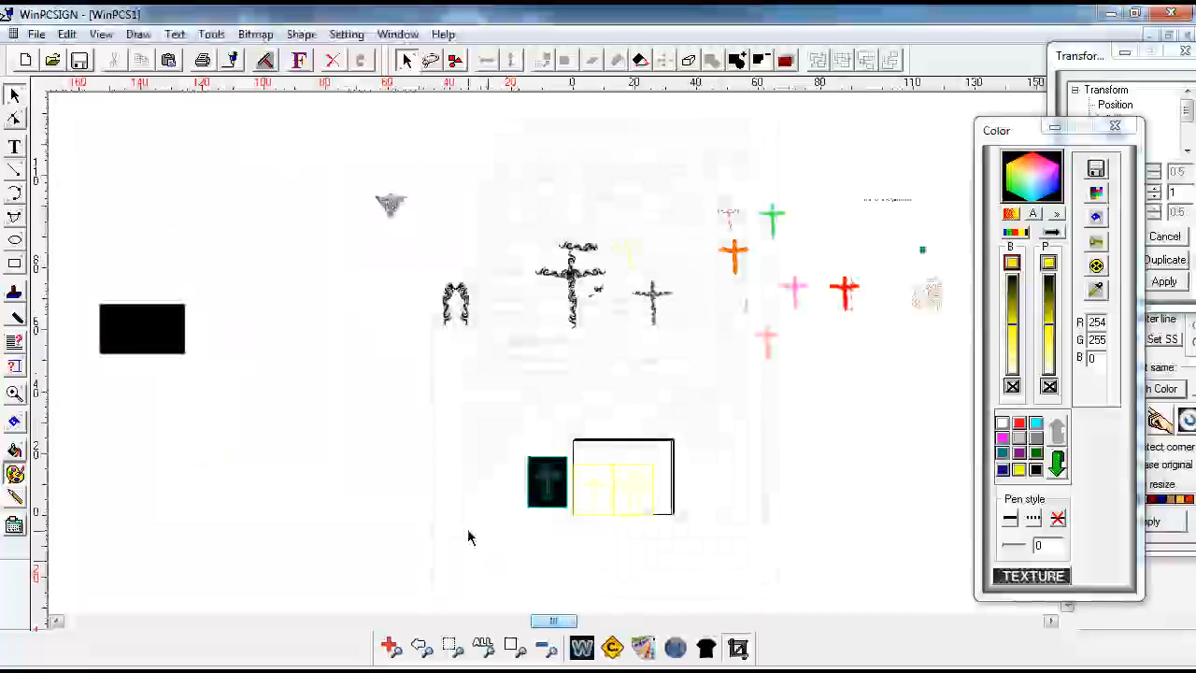
Examine how both yellow cross designs fit on the widened page and select them together
{"action": "left_click", "coordinate": [14, 393]}
{"action": "left_click_drag", "start_coordinate": [582, 445], "coordinate": [682, 535]}
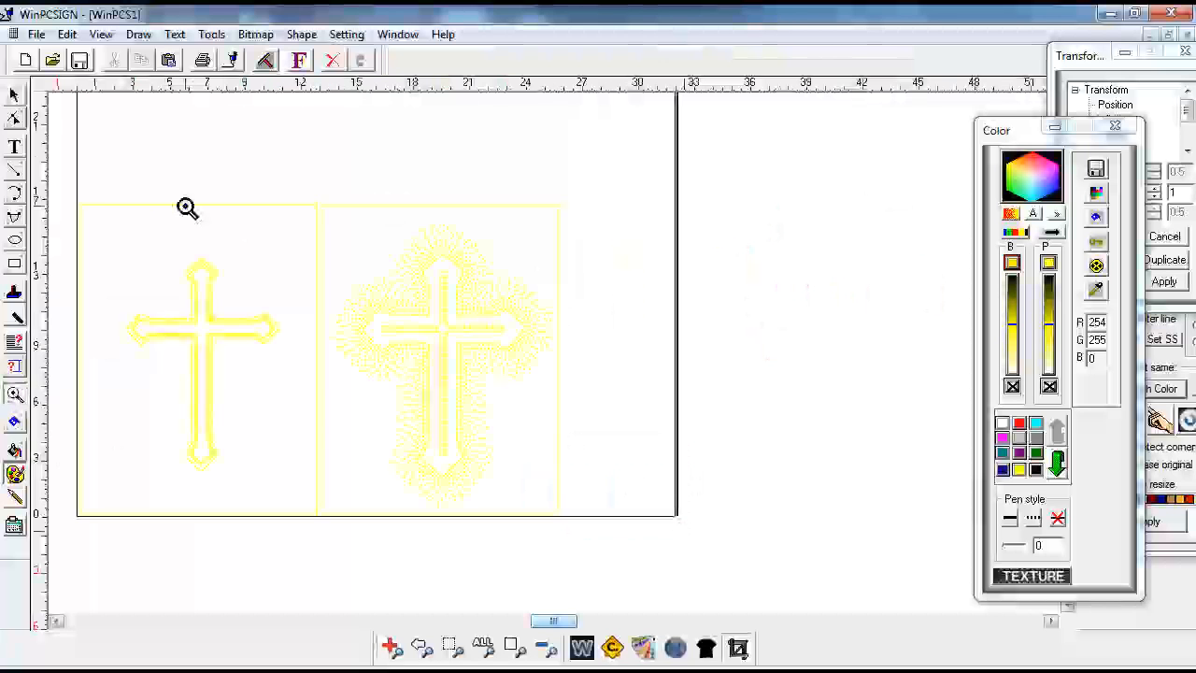
{"action": "left_click", "coordinate": [549, 500]}
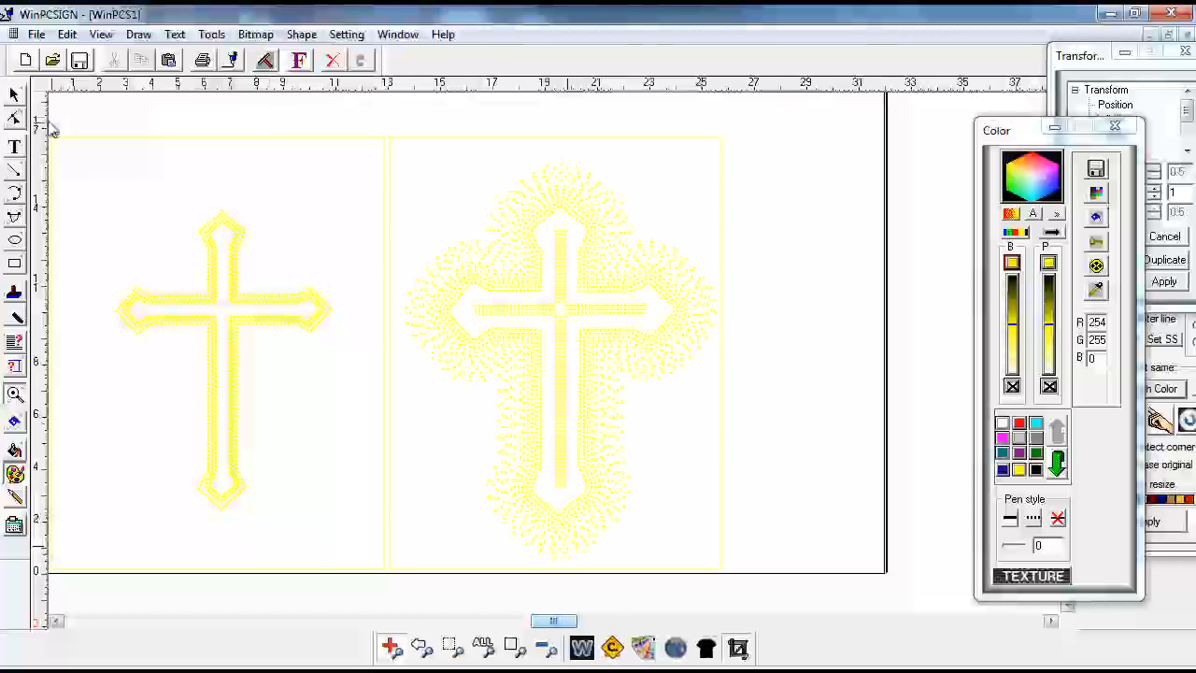
{"action": "left_click", "coordinate": [15, 96]}
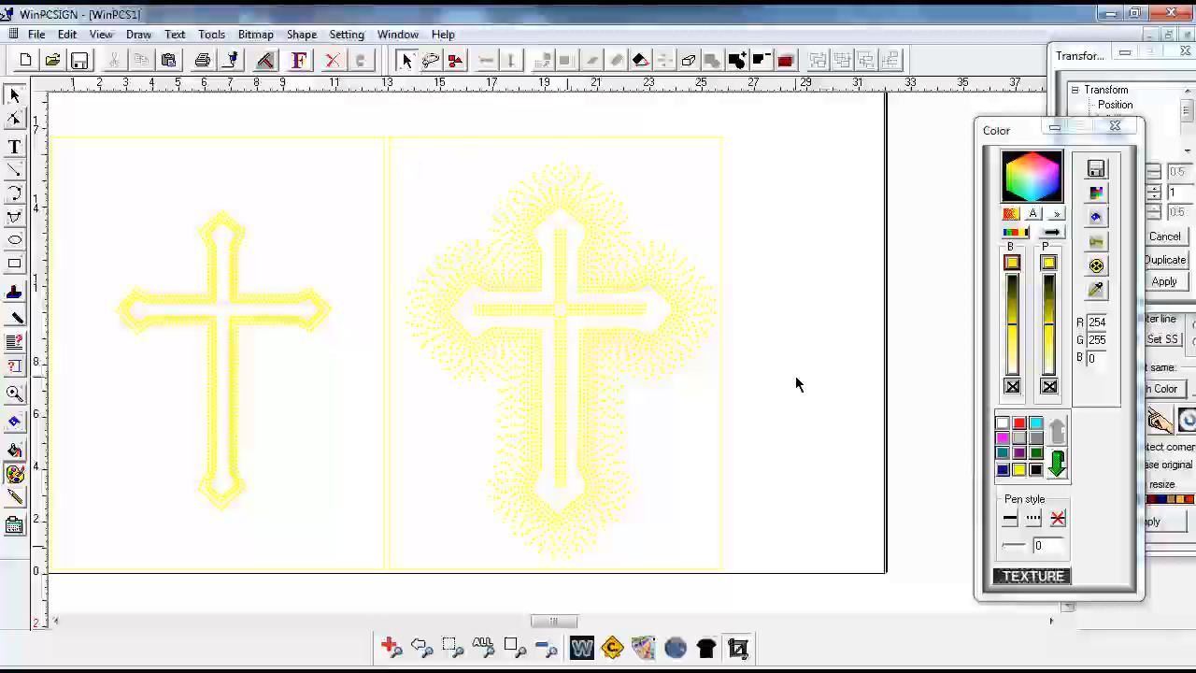
{"action": "left_click", "coordinate": [547, 646]}
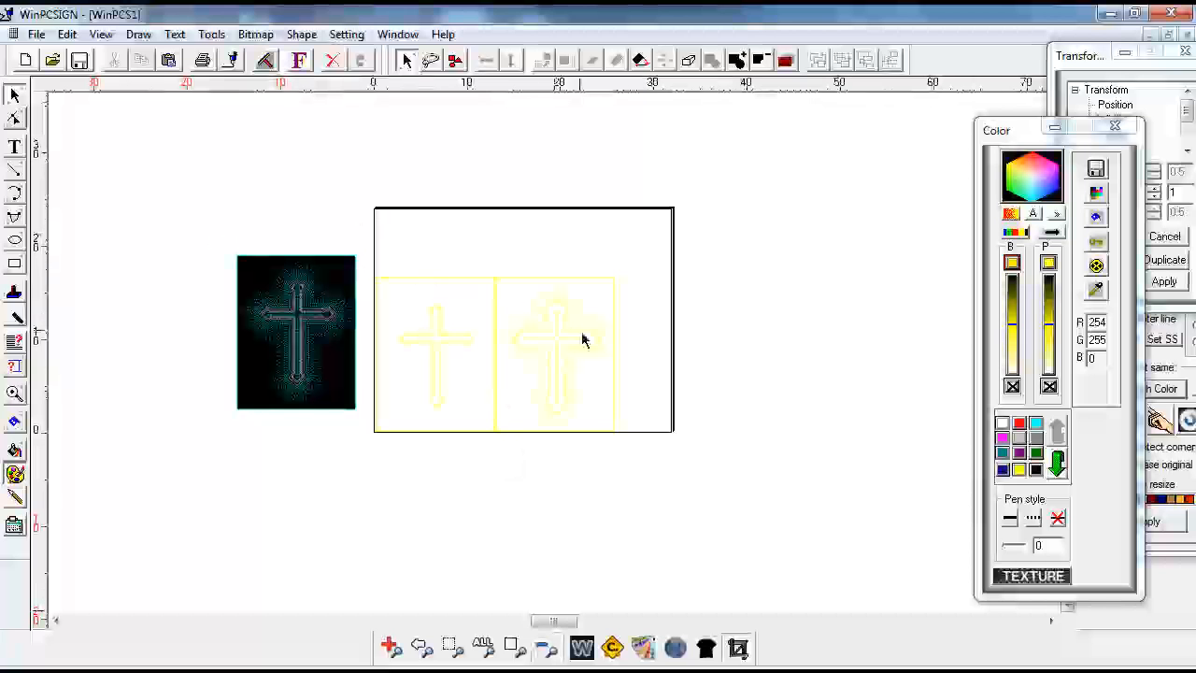
{"action": "left_click_drag", "start_coordinate": [361, 255], "coordinate": [651, 490]}
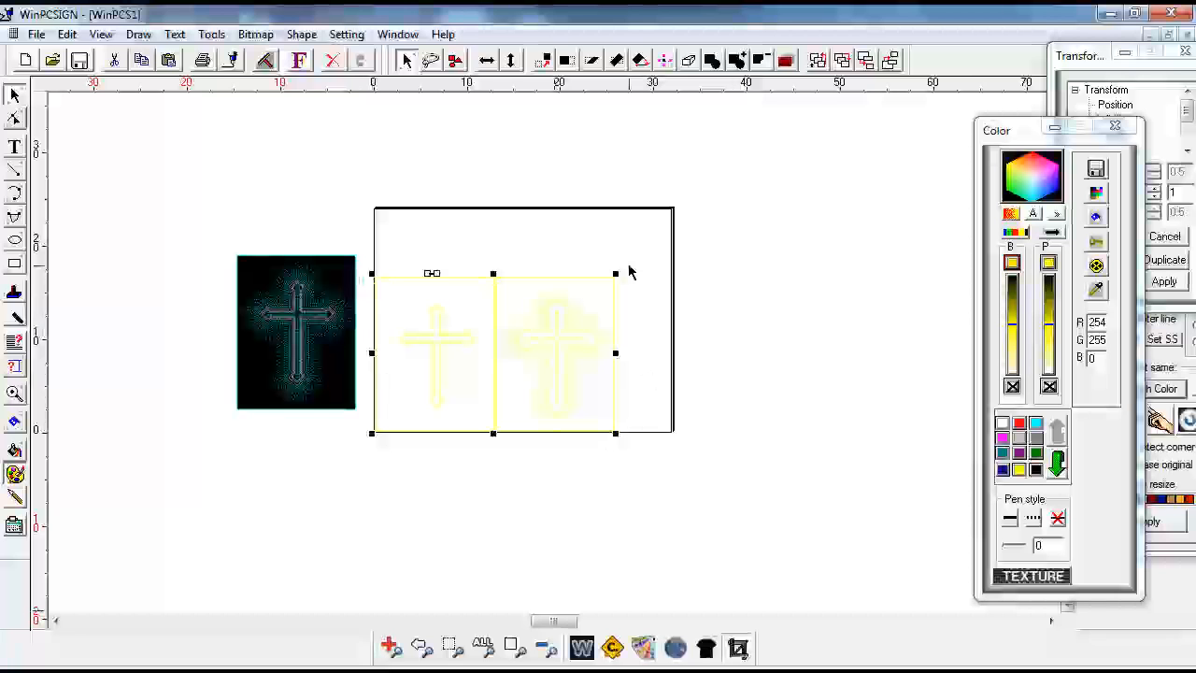
Fill the larger cross design and its surrounding rectangle with yellow, and check the designs' outlines in wireframe view
{"action": "left_click", "coordinate": [766, 262]}
{"action": "left_click_drag", "start_coordinate": [493, 266], "coordinate": [661, 484]}
{"action": "left_click", "coordinate": [1018, 473]}
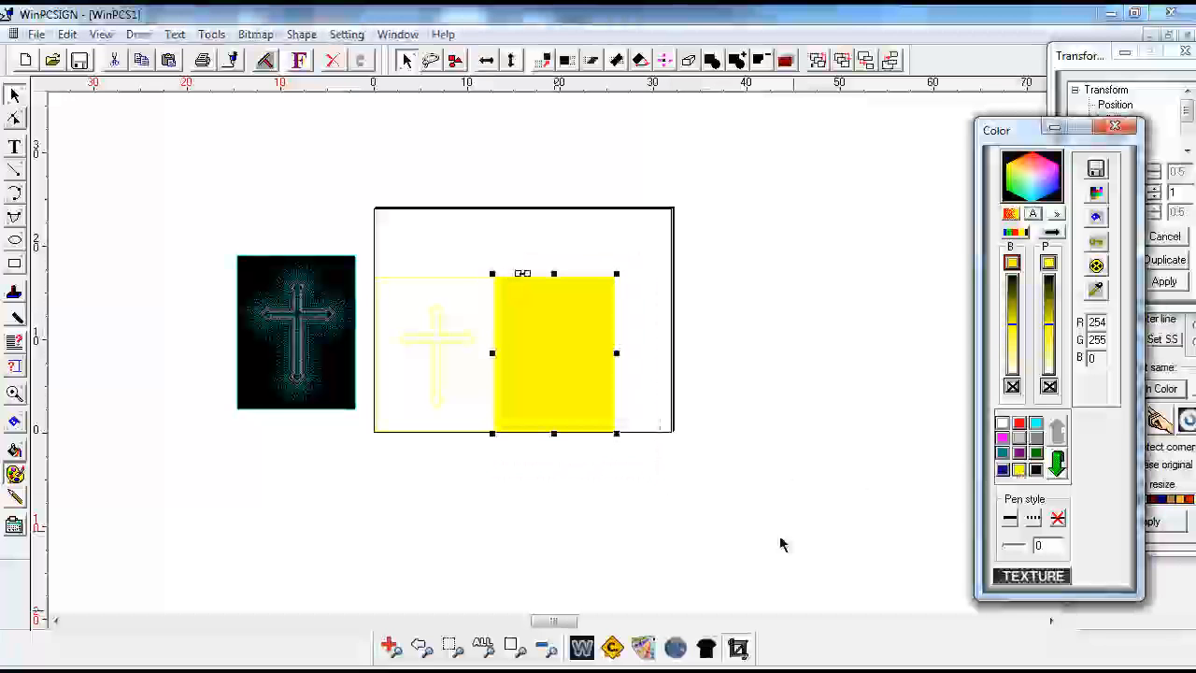
{"action": "left_click", "coordinate": [581, 648]}
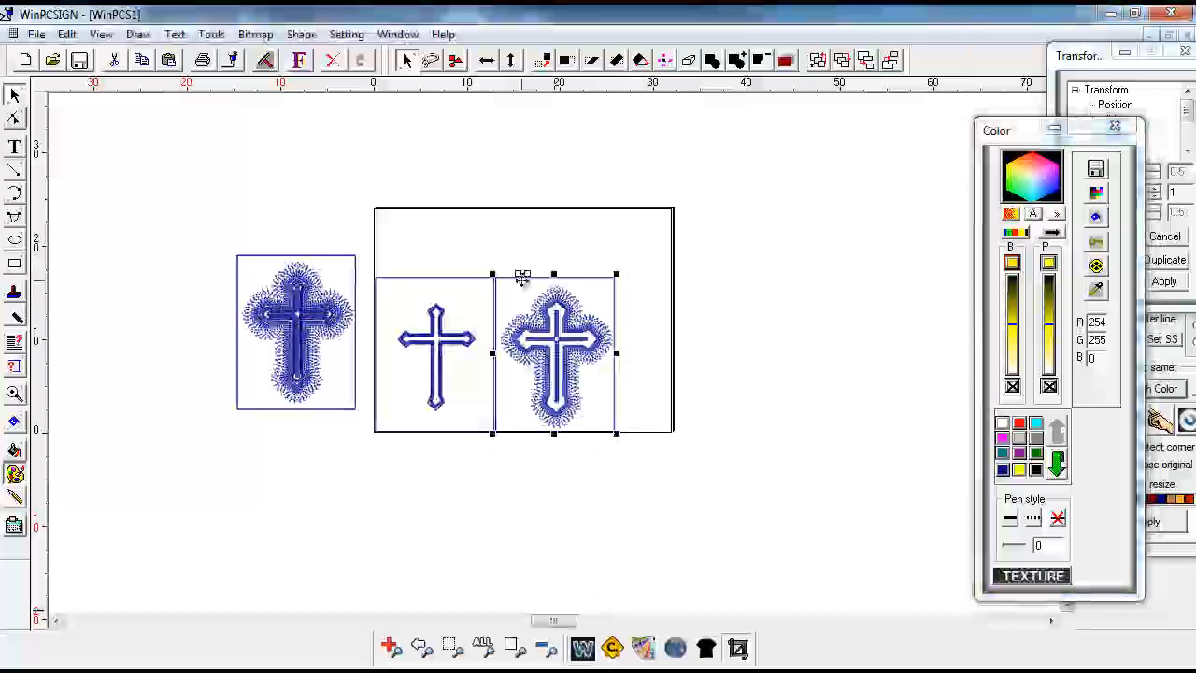
{"action": "left_click", "coordinate": [584, 651]}
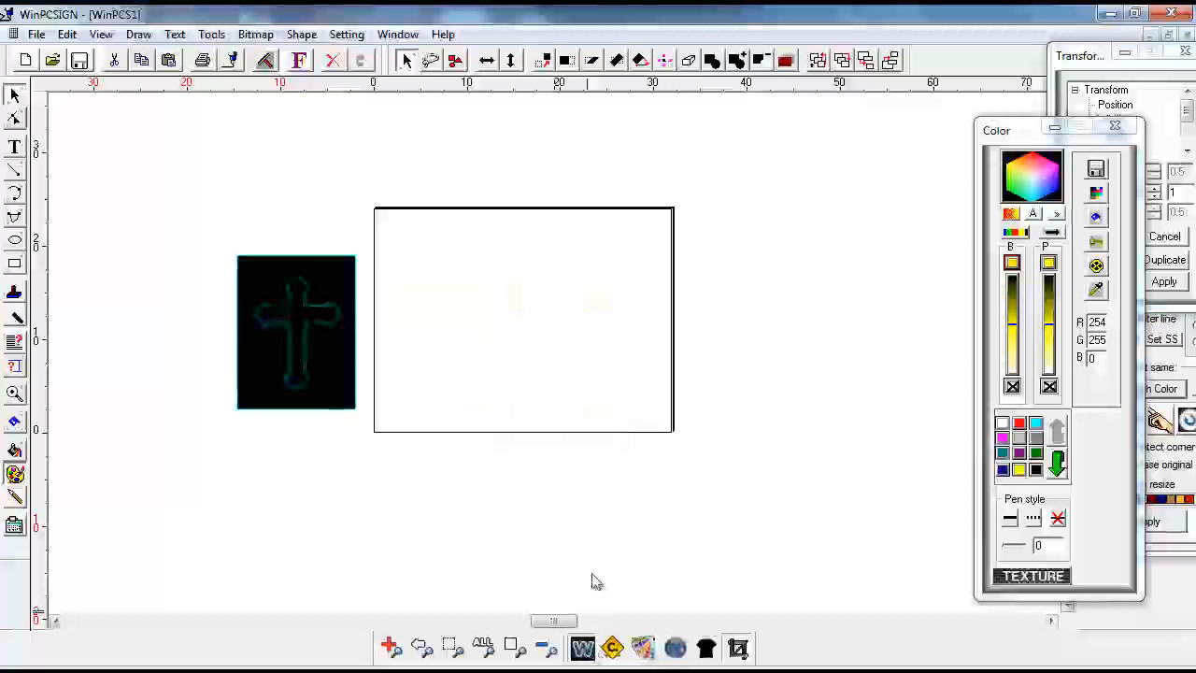